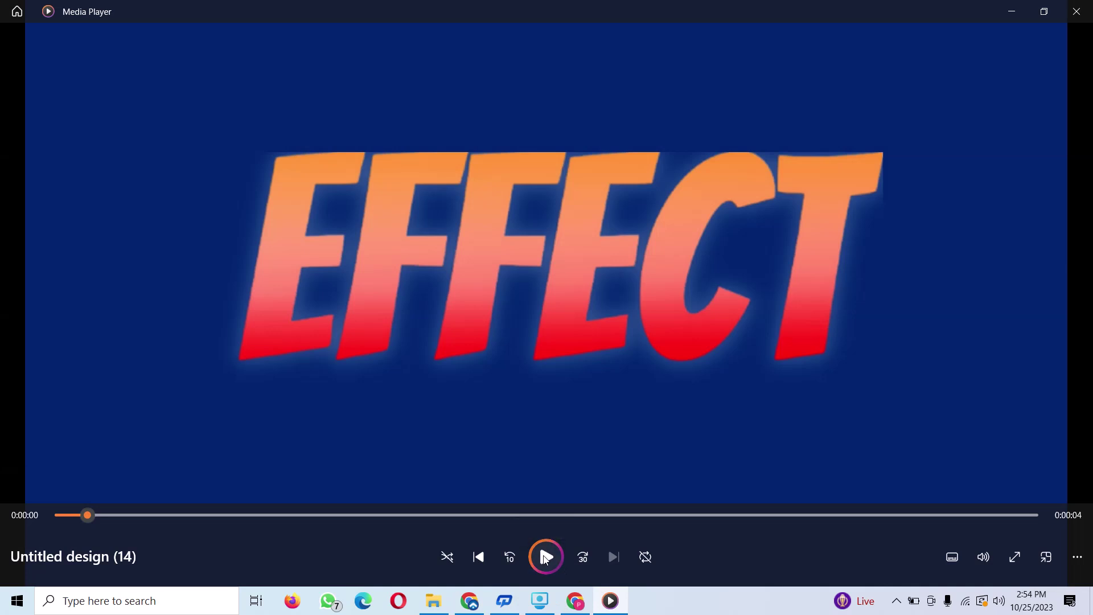
Play the finished glowing-text effect preview, then switch to the blank EFFECT design in Canva
{"action": "left_click", "coordinate": [544, 557]}
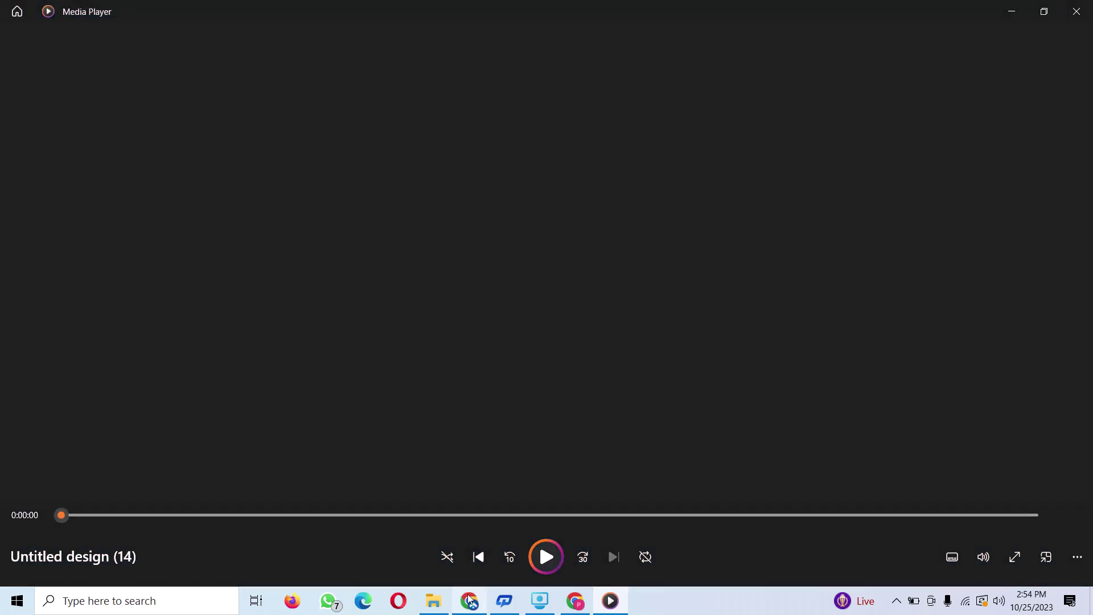
{"action": "left_click", "coordinate": [468, 602]}
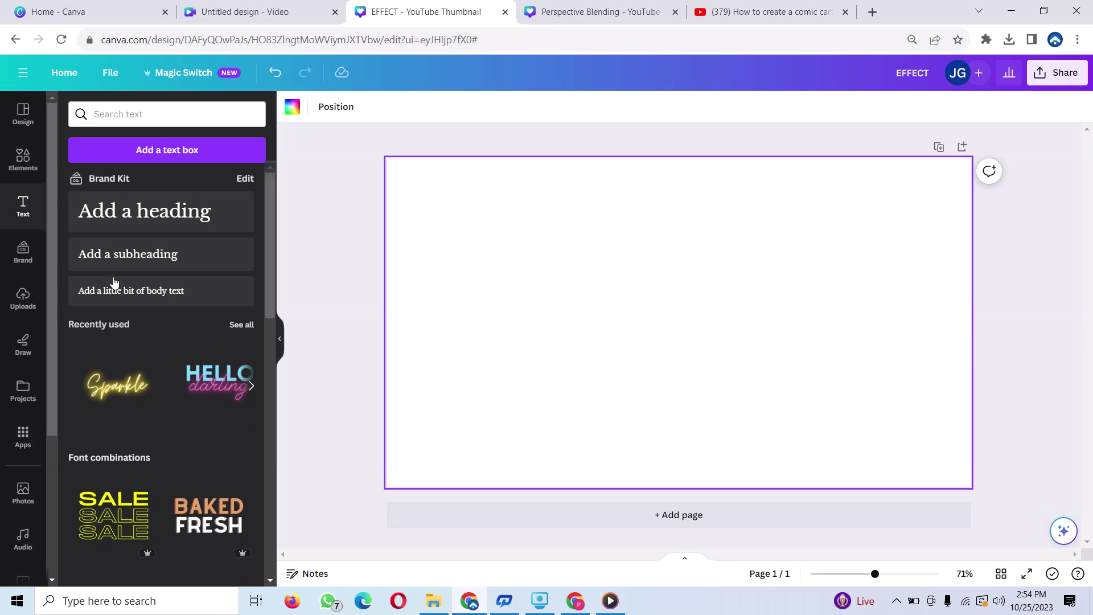
Add a heading reading CARTOON and set its font to Bangers
{"action": "left_click", "coordinate": [161, 216]}
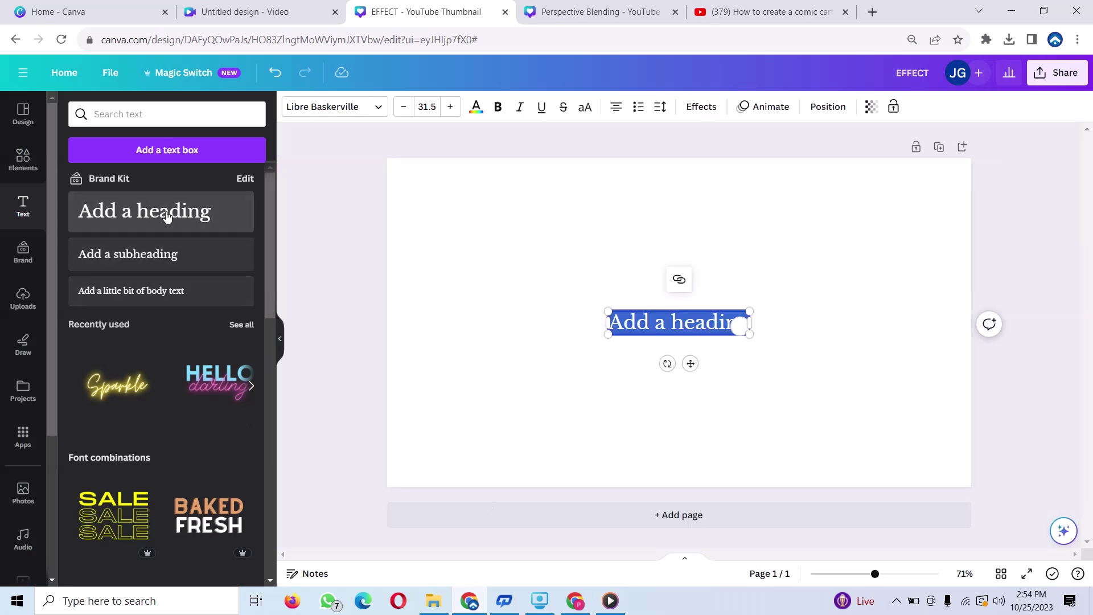
{"action": "type", "text": "CARTOON"}
{"action": "left_click", "coordinate": [379, 114]}
{"action": "type", "text": "BANGER"}
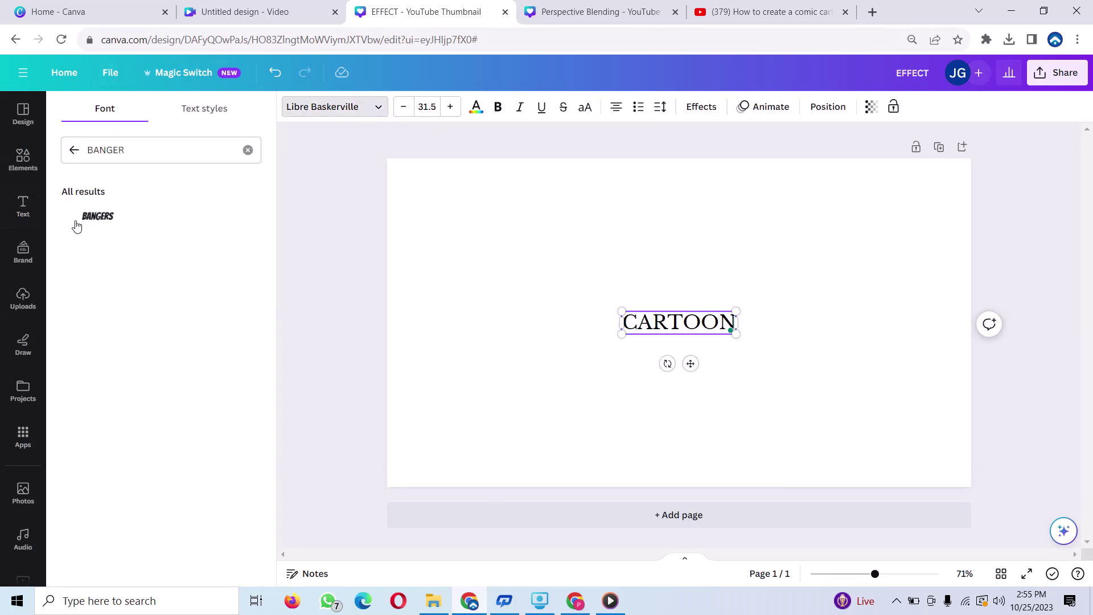
{"action": "left_click", "coordinate": [76, 228]}
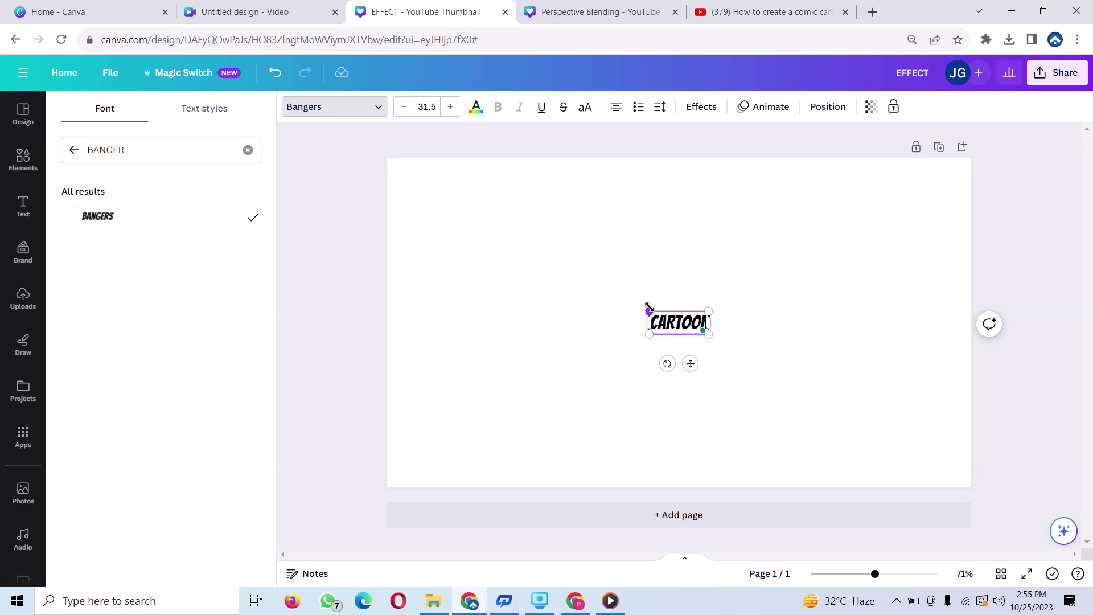
Enlarge the CARTOON lettering and centre it on the page
{"action": "left_click_drag", "start_coordinate": [566, 300], "coordinate": [300, 300]}
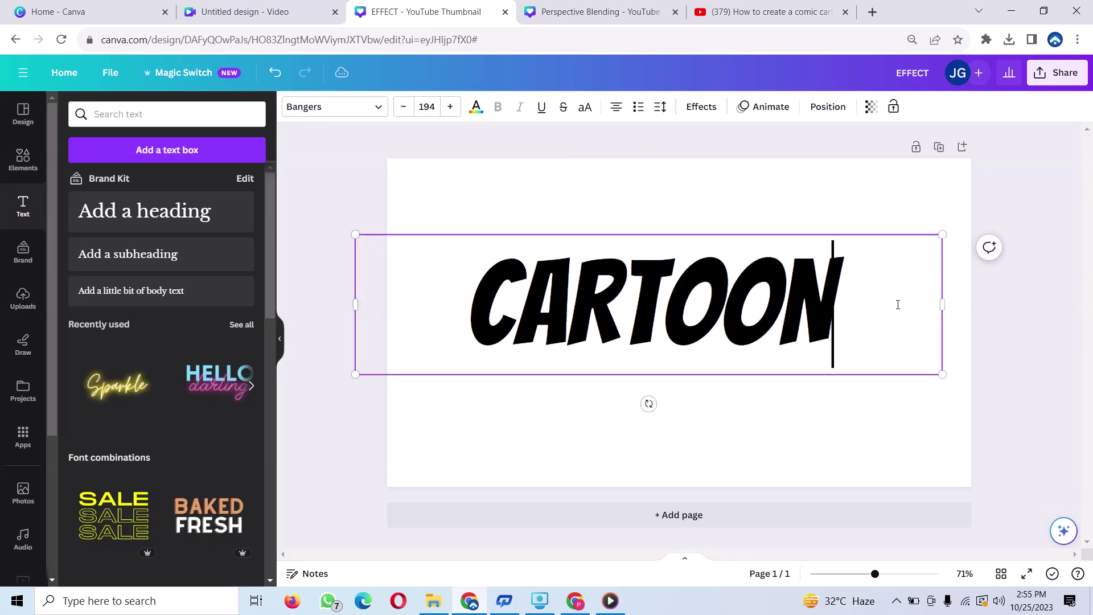
{"action": "left_click_drag", "start_coordinate": [837, 314], "coordinate": [475, 318]}
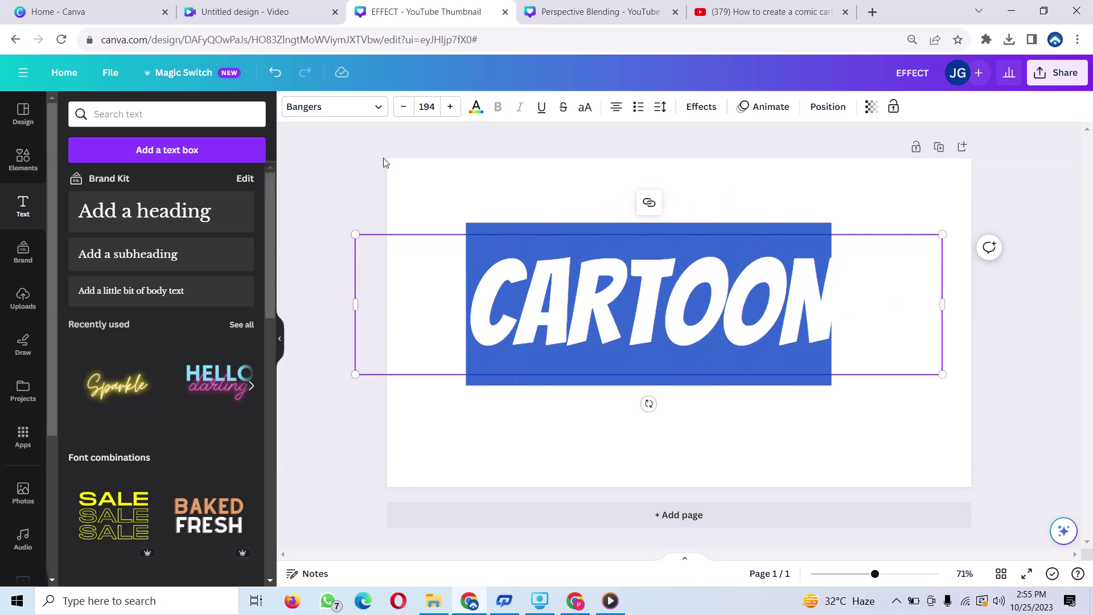
{"action": "left_click", "coordinate": [406, 169]}
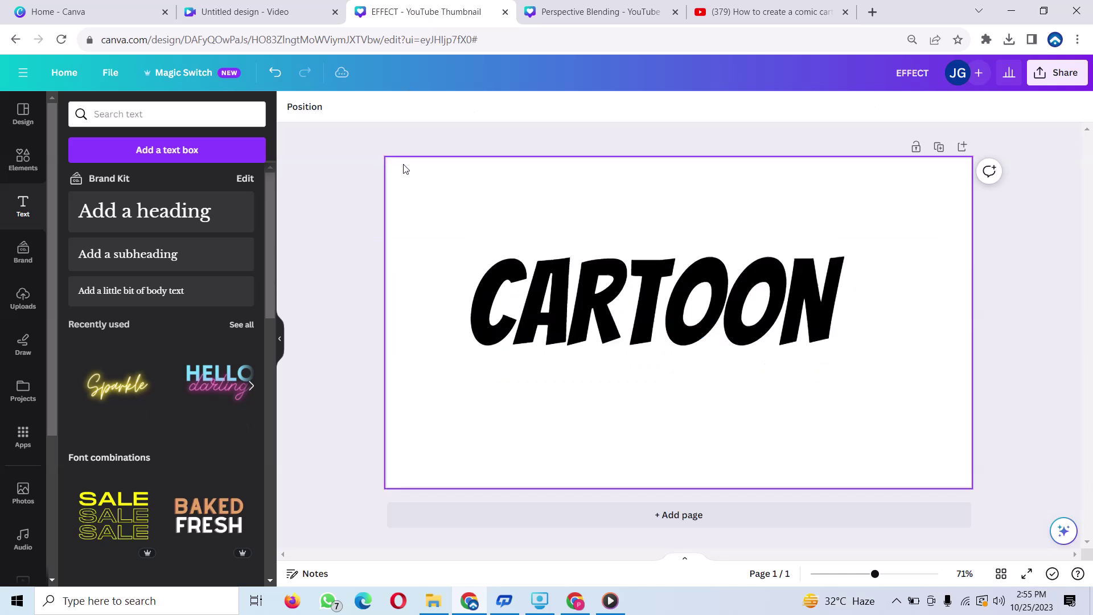
{"action": "left_click", "coordinate": [473, 300]}
{"action": "left_click_drag", "start_coordinate": [462, 296], "coordinate": [493, 304]}
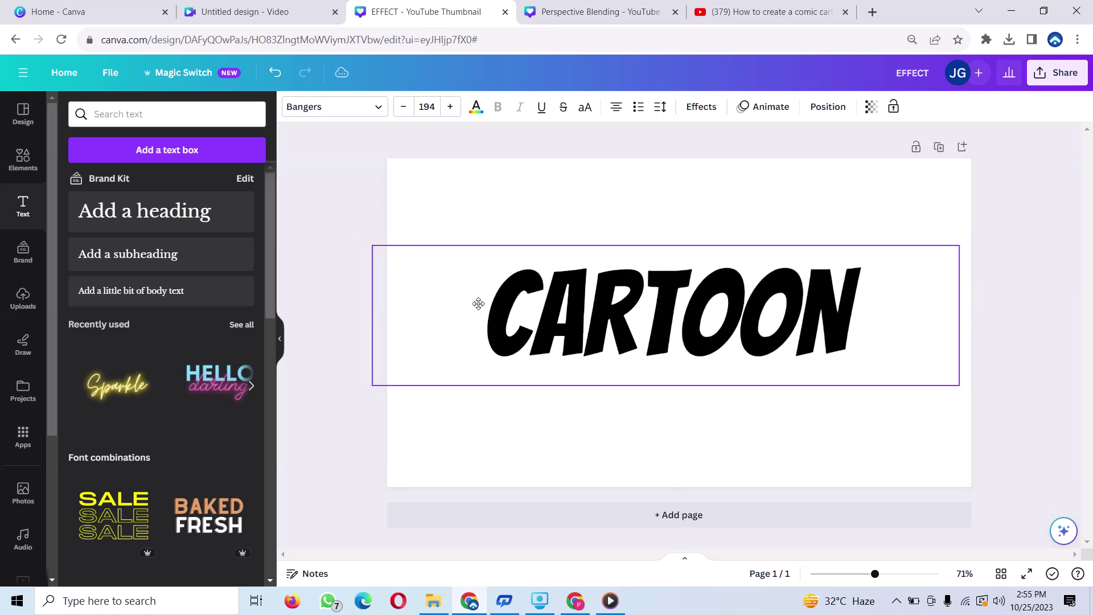
{"action": "left_click_drag", "start_coordinate": [494, 304], "coordinate": [478, 303]}
{"action": "left_click", "coordinate": [475, 193]}
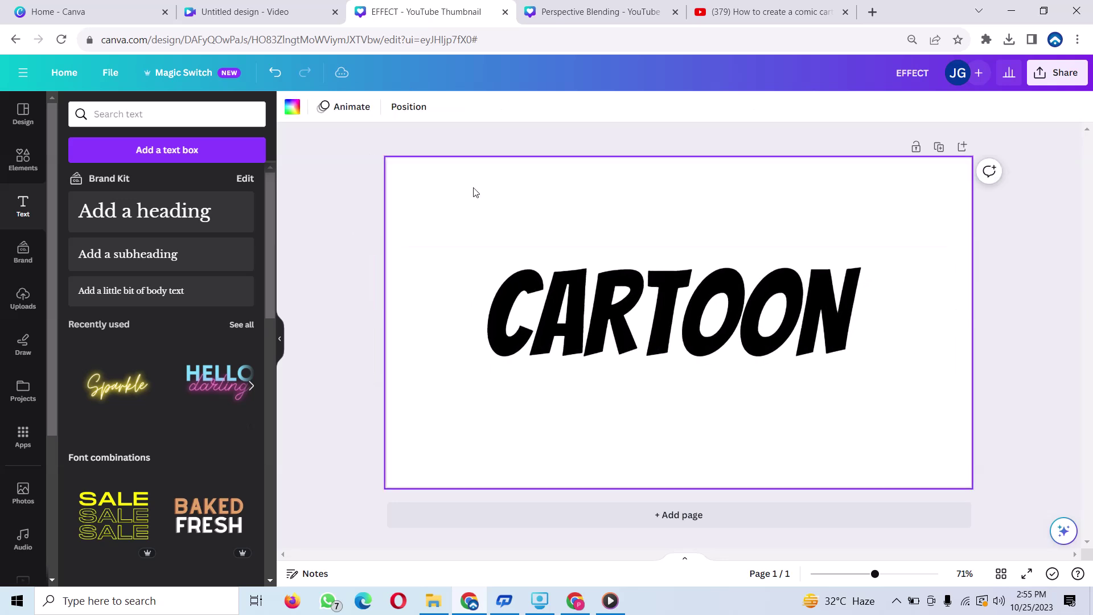
Fill the page background with black and recolour the CARTOON text white
{"action": "left_click", "coordinate": [292, 106]}
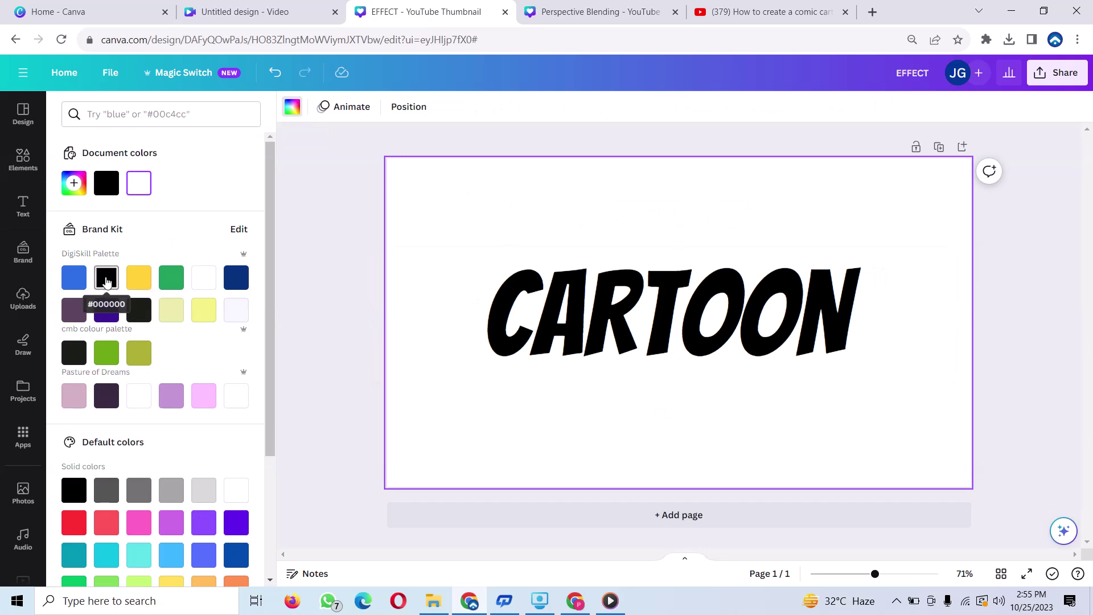
{"action": "left_click", "coordinate": [106, 278]}
{"action": "left_click", "coordinate": [531, 300]}
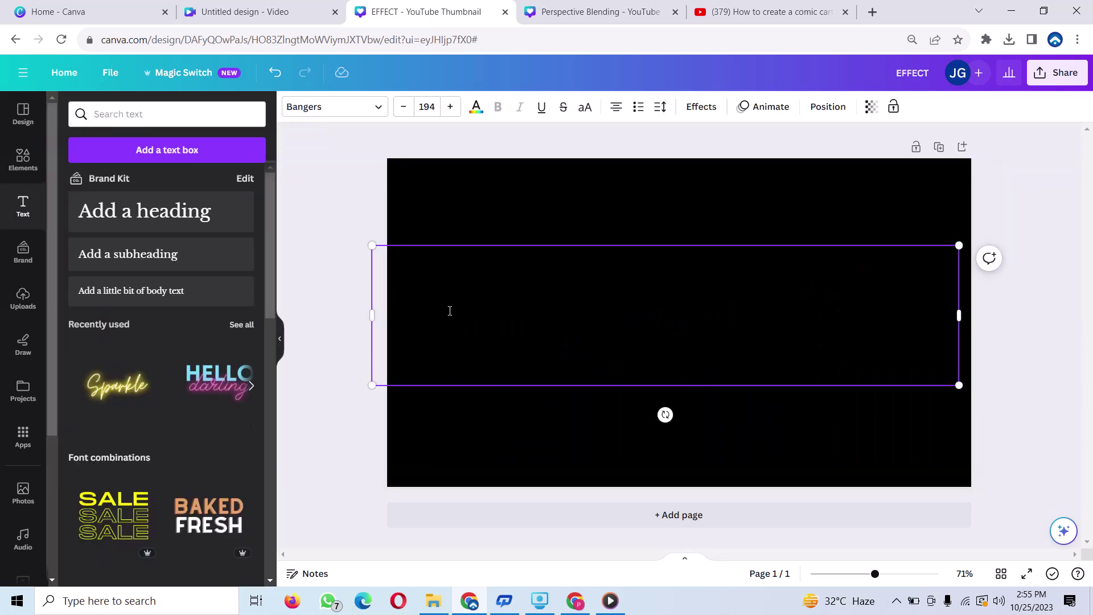
{"action": "double_click", "coordinate": [492, 306]}
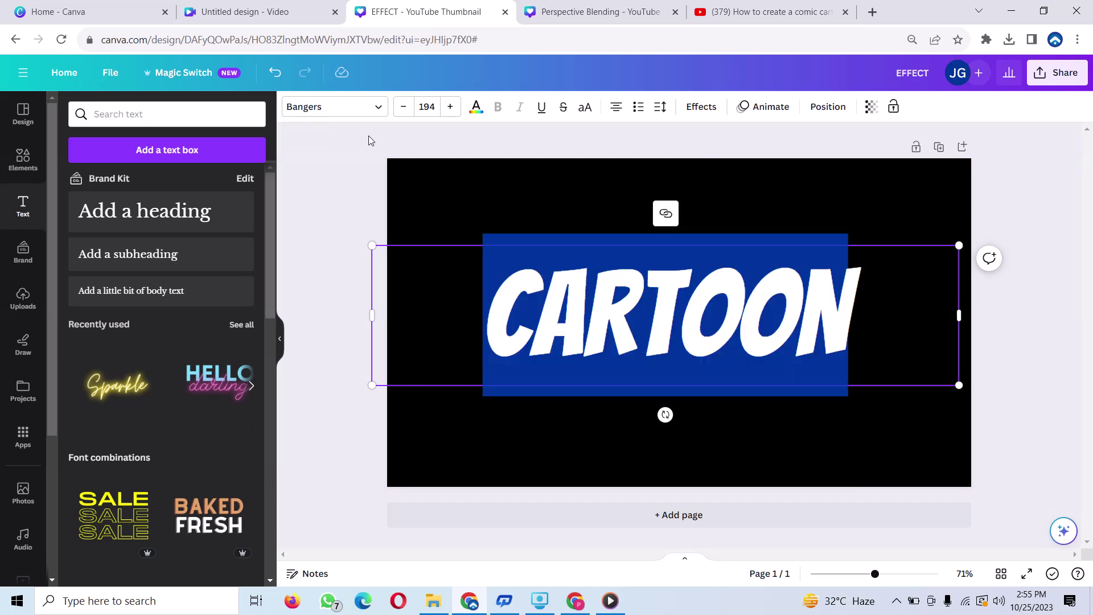
{"action": "left_click", "coordinate": [477, 108]}
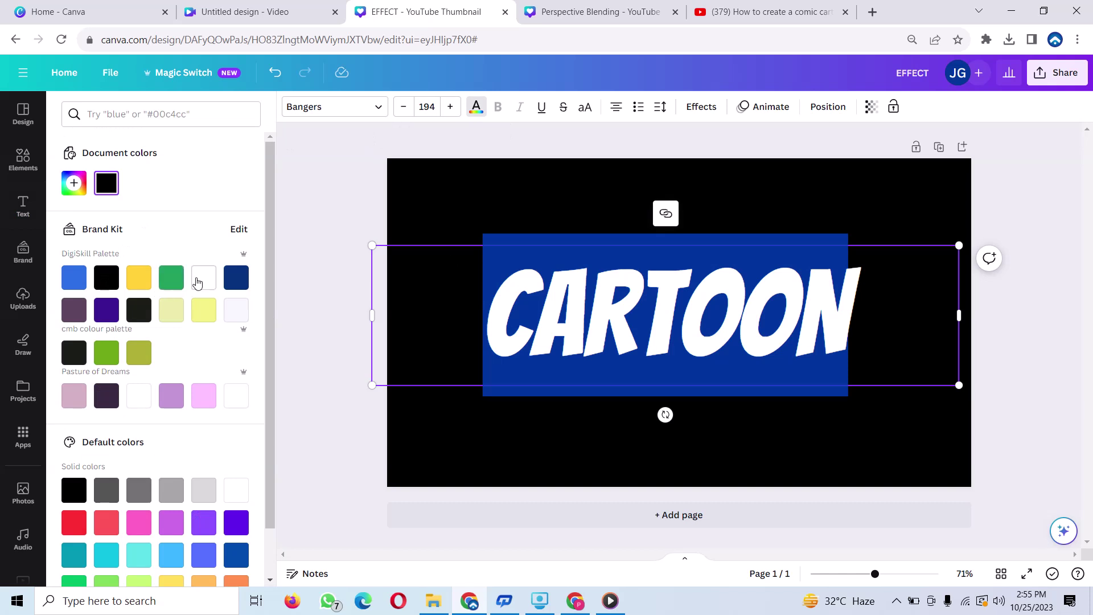
{"action": "left_click", "coordinate": [204, 279]}
{"action": "left_click", "coordinate": [558, 219]}
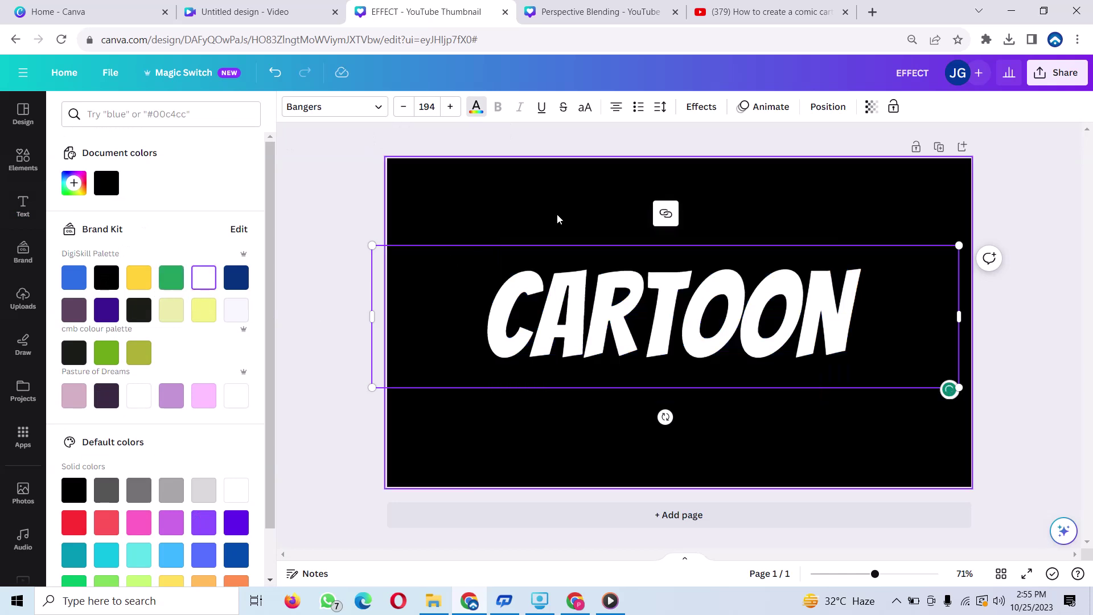
{"action": "left_click", "coordinate": [543, 241]}
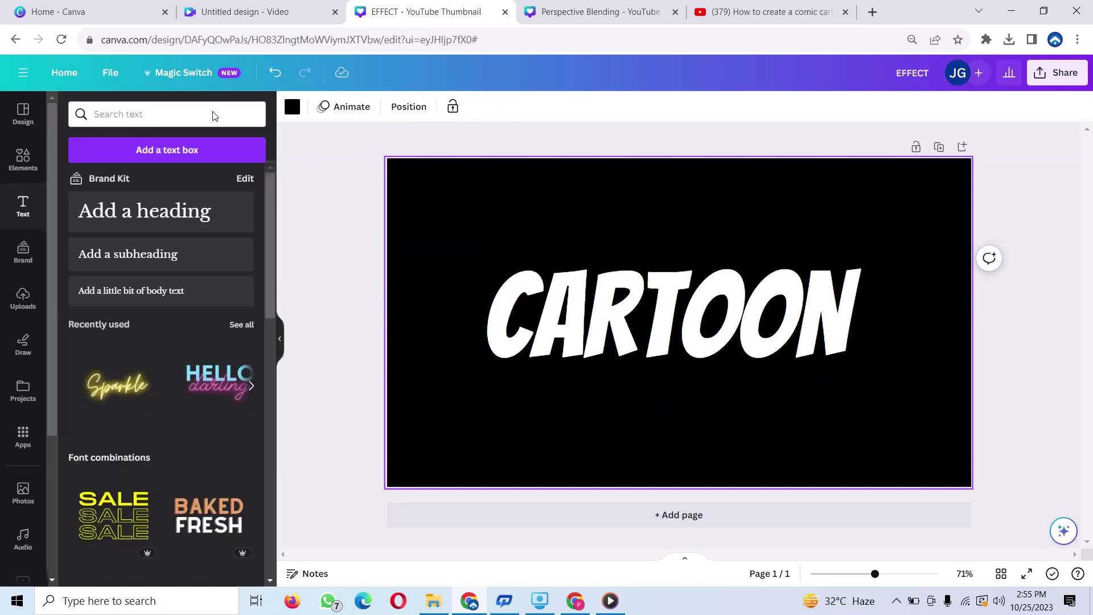
Search Elements for 'gradient' and add the orange gradient graphic behind CARTOON
{"action": "left_click", "coordinate": [21, 156]}
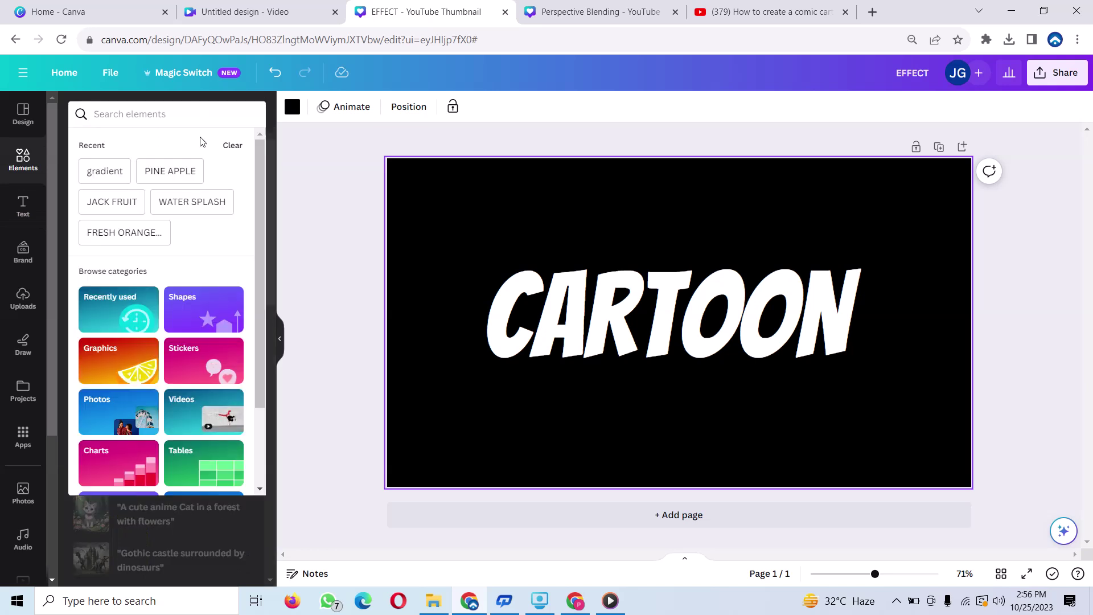
{"action": "type", "text": "G"}
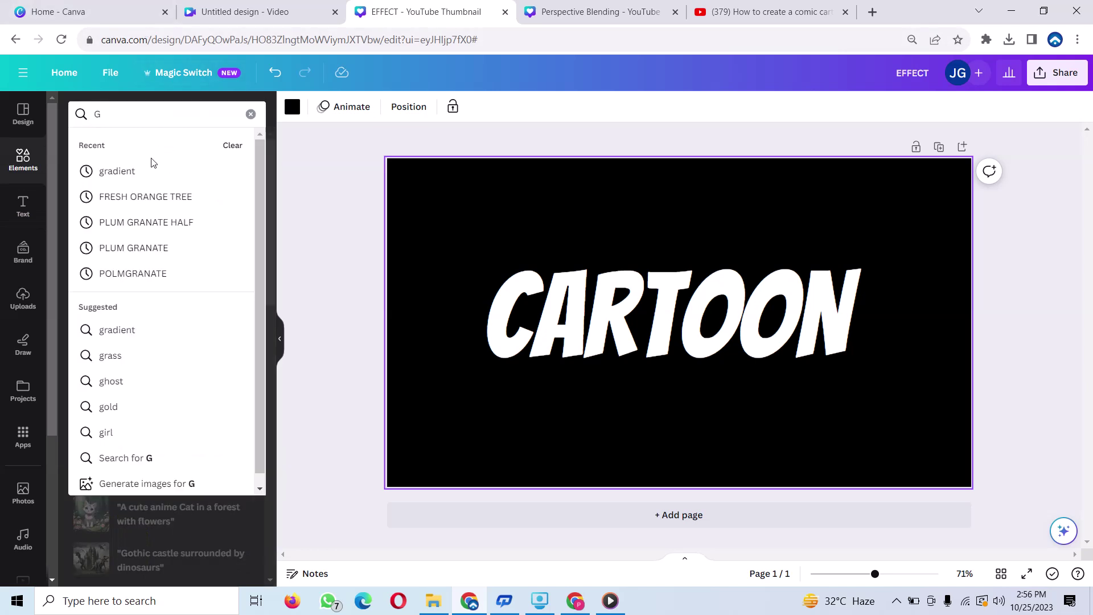
{"action": "left_click", "coordinate": [136, 171]}
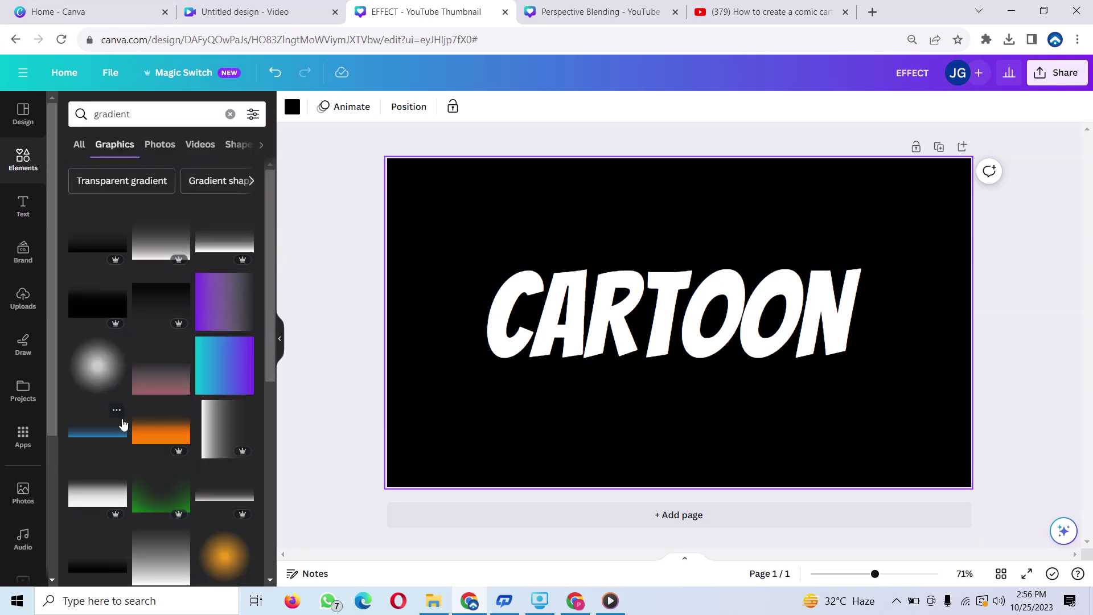
{"action": "left_click", "coordinate": [163, 428]}
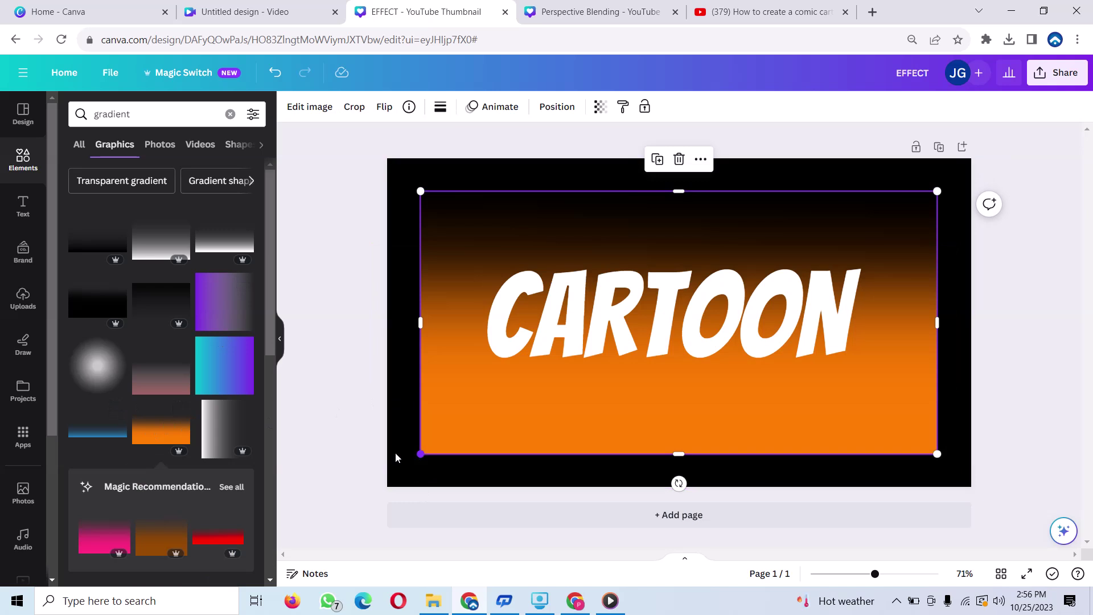
Enlarge the orange gradient and move it up behind CARTOON to the page's right edge
{"action": "left_click_drag", "start_coordinate": [422, 453], "coordinate": [373, 478]}
{"action": "left_click_drag", "start_coordinate": [604, 445], "coordinate": [611, 390]}
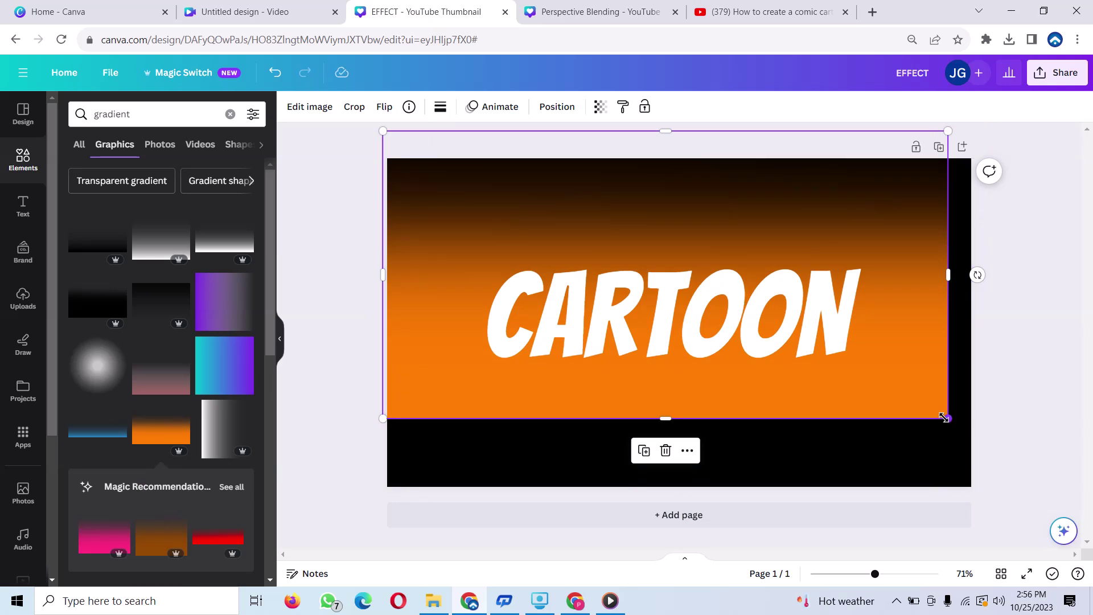
{"action": "left_click_drag", "start_coordinate": [943, 417], "coordinate": [971, 431]}
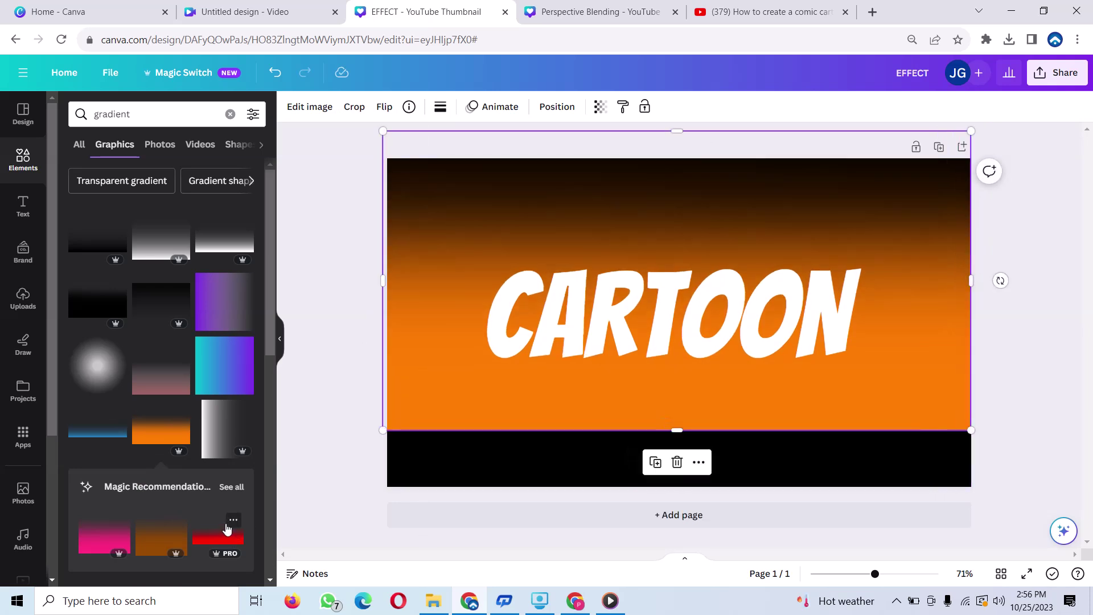
Add a red gradient, rotate it 180°, and stretch it across the upper page
{"action": "left_click", "coordinate": [234, 530]}
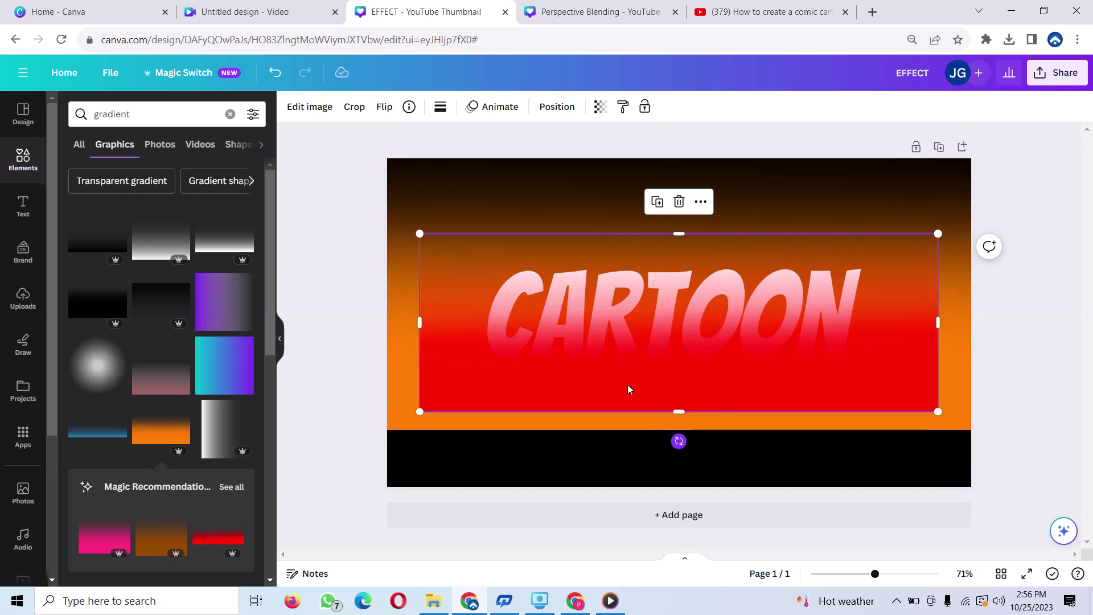
{"action": "mouse_move", "coordinate": [678, 442]}
{"action": "left_mouse_down"}
{"action": "mouse_move", "coordinate": [708, 157]}
{"action": "mouse_move", "coordinate": [683, 170]}
{"action": "left_mouse_up"}
{"action": "left_click_drag", "start_coordinate": [726, 290], "coordinate": [649, 267]}
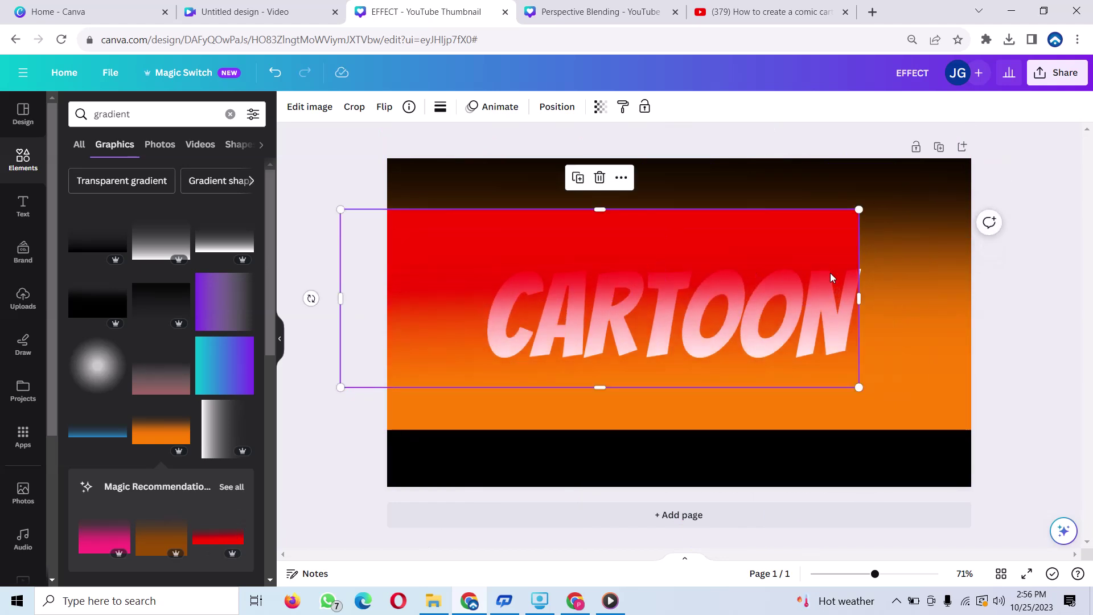
{"action": "left_click_drag", "start_coordinate": [858, 299], "coordinate": [1033, 279]}
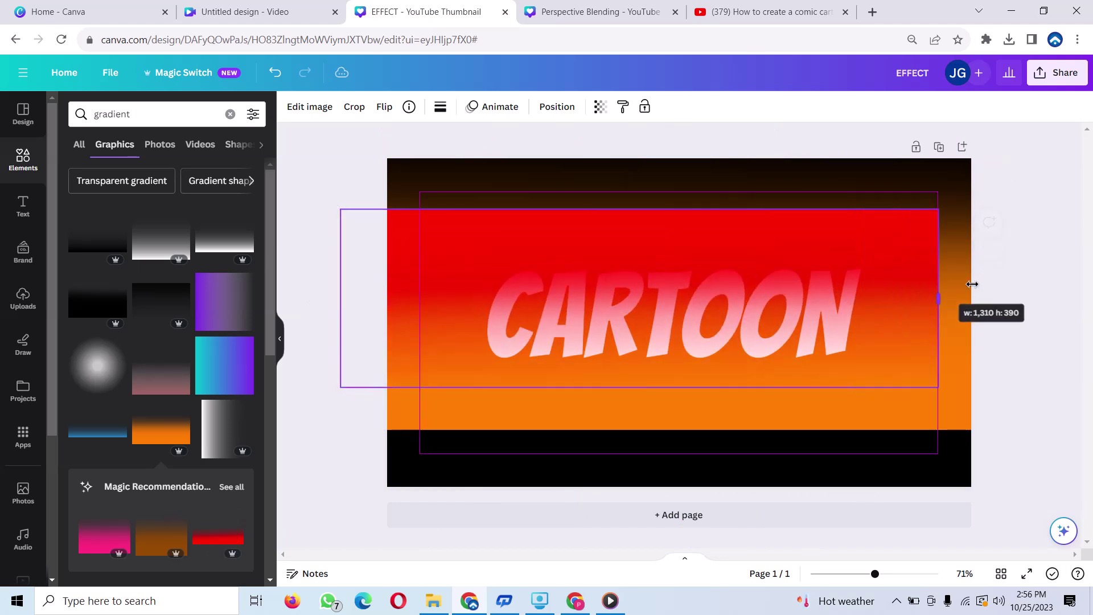
{"action": "left_click_drag", "start_coordinate": [853, 270], "coordinate": [860, 236]}
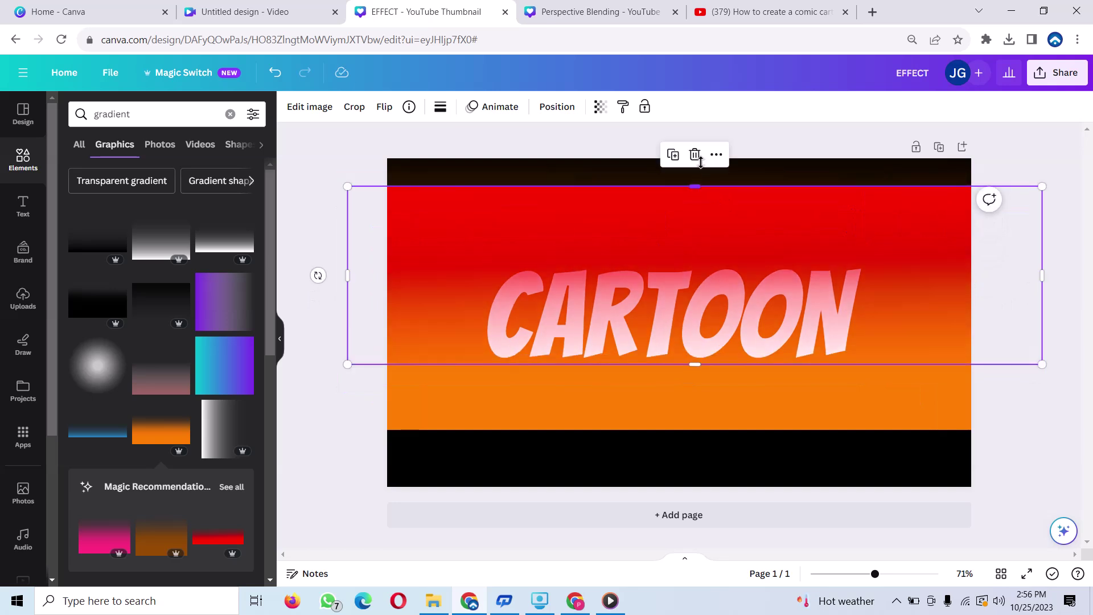
{"action": "left_click_drag", "start_coordinate": [701, 162], "coordinate": [700, 135]}
{"action": "left_click_drag", "start_coordinate": [701, 244], "coordinate": [698, 264]}
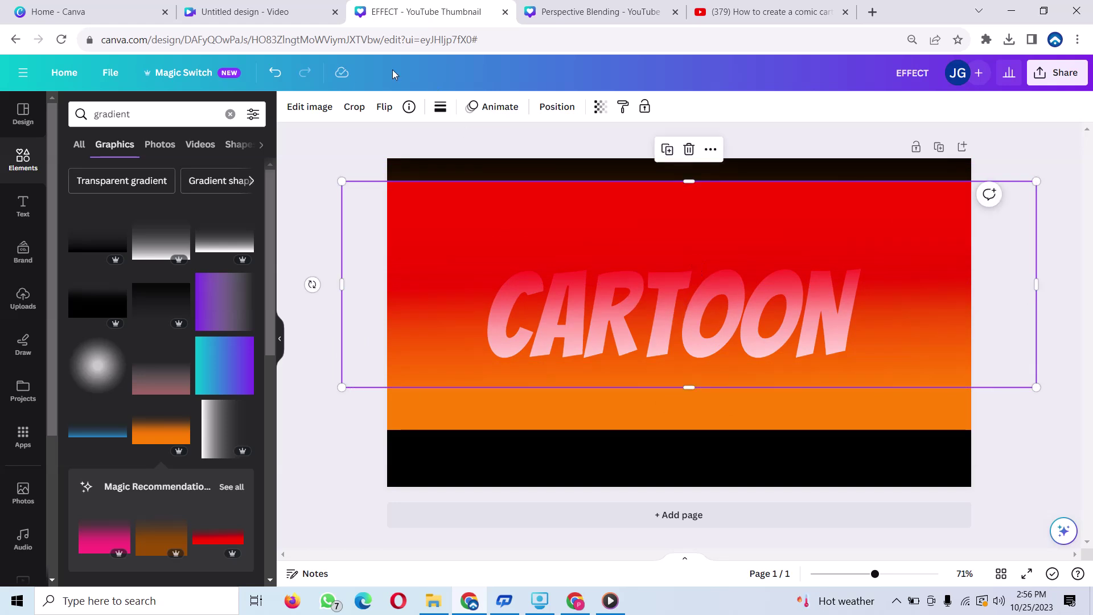
{"action": "left_click", "coordinate": [557, 106]}
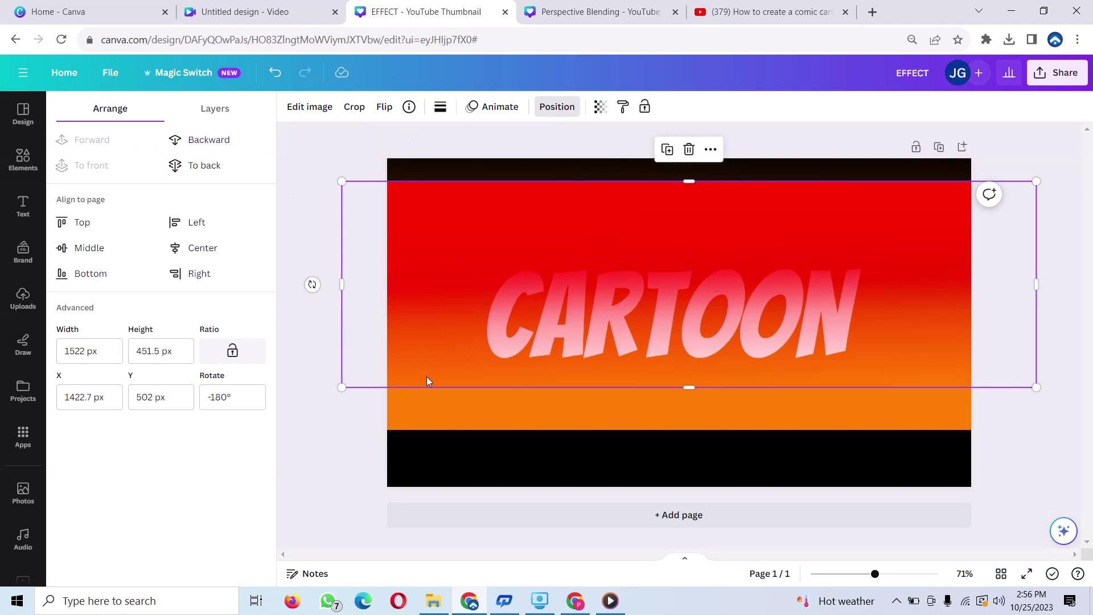
Bring the orange gradient to the front and fit it flush over the page
{"action": "left_click", "coordinate": [464, 404]}
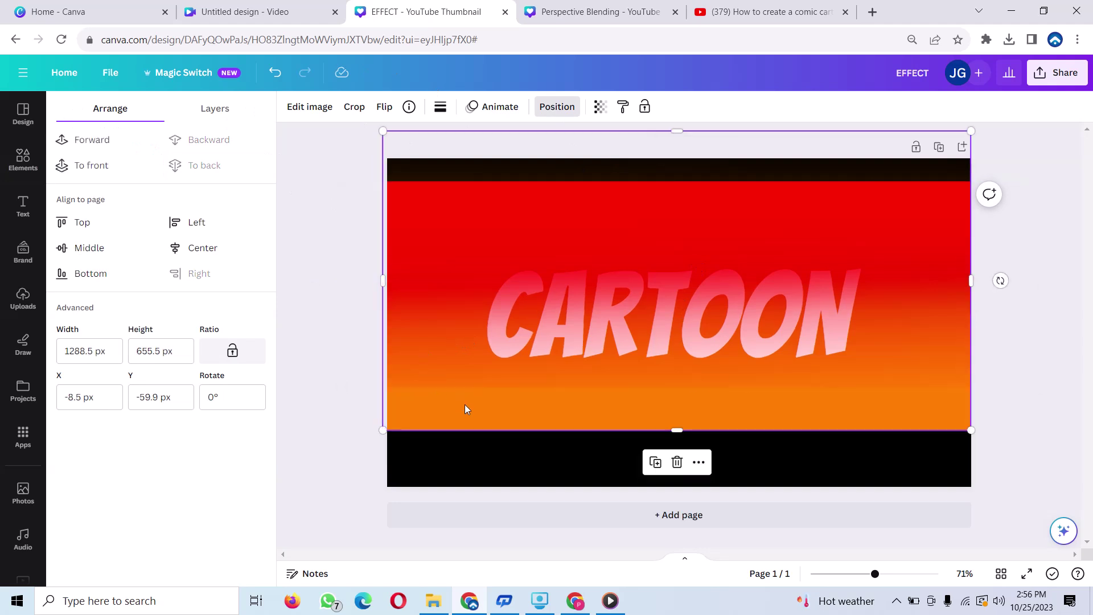
{"action": "left_click", "coordinate": [100, 143]}
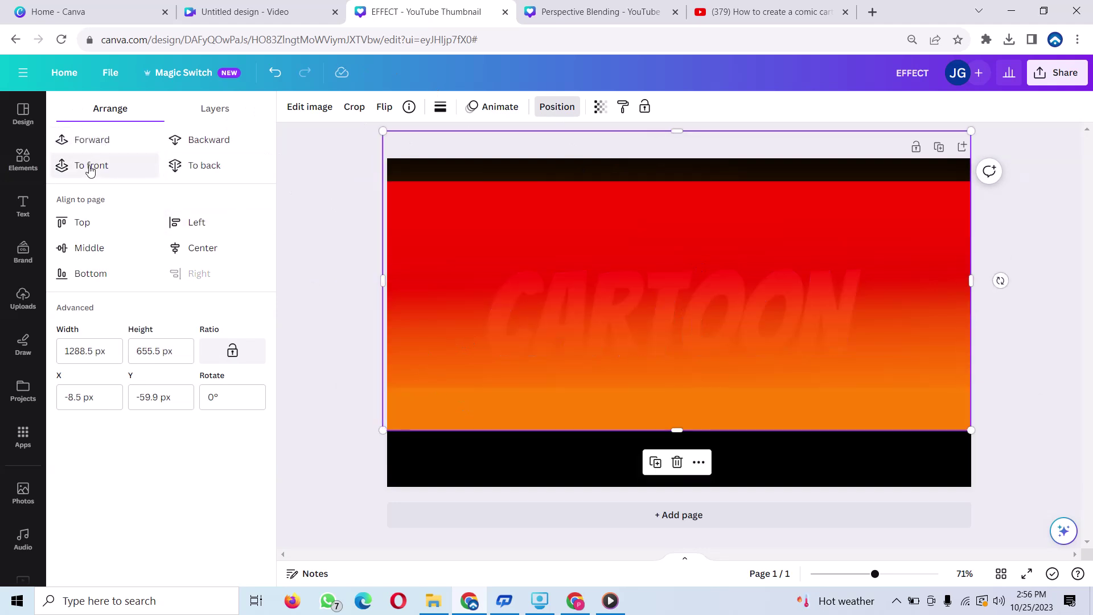
{"action": "left_click", "coordinate": [90, 166]}
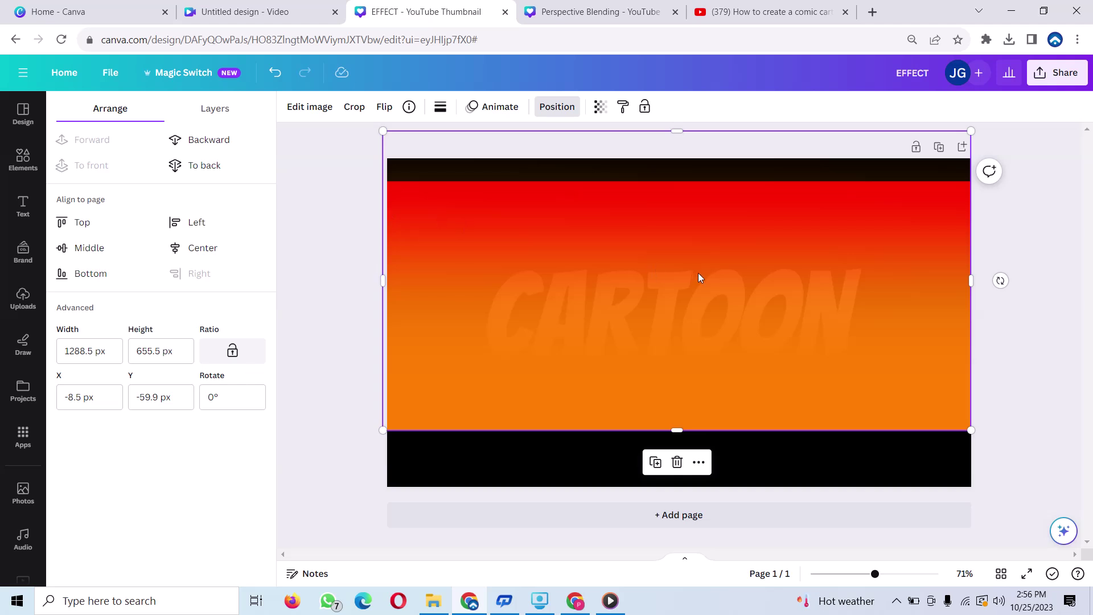
{"action": "left_click_drag", "start_coordinate": [710, 376], "coordinate": [715, 401]}
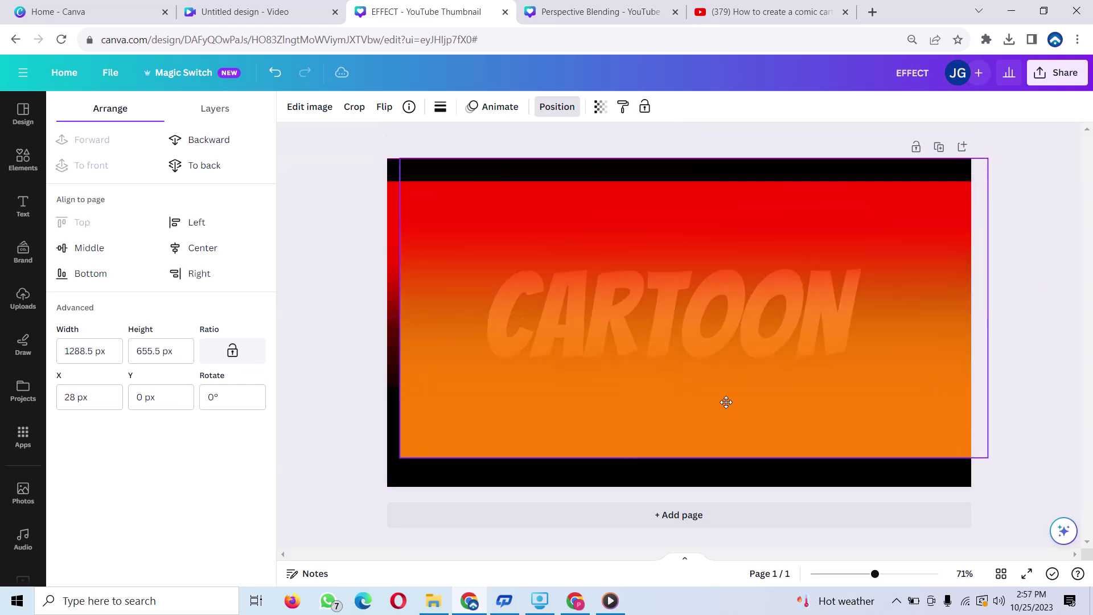
{"action": "left_click_drag", "start_coordinate": [754, 229], "coordinate": [746, 239]}
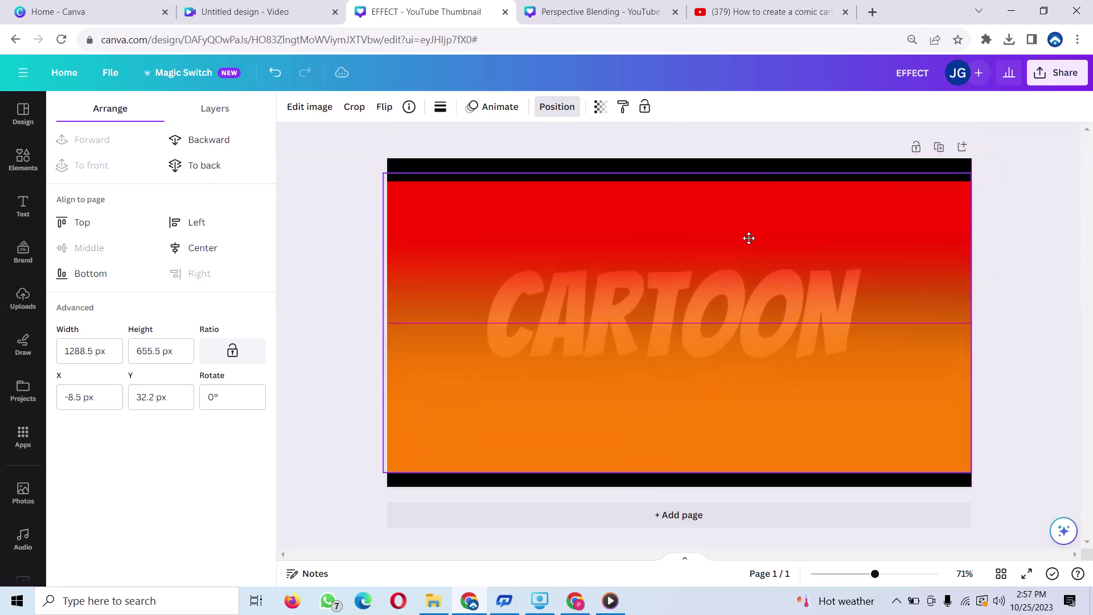
{"action": "left_click_drag", "start_coordinate": [746, 240], "coordinate": [781, 207]}
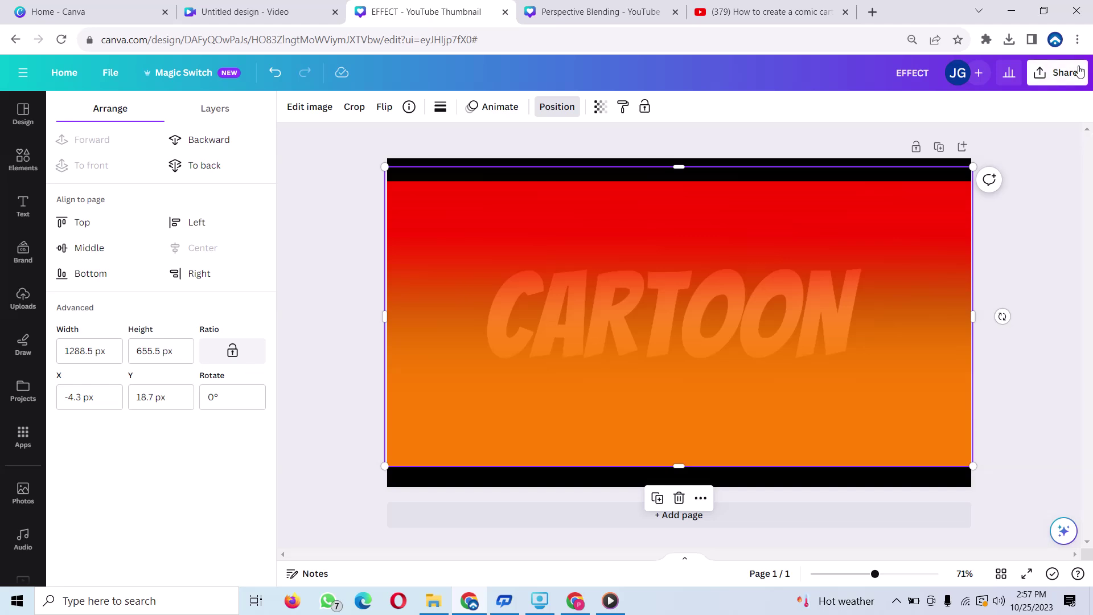
Download the design as a PNG named EFFECT and show the Uploads library
{"action": "left_click", "coordinate": [1059, 73]}
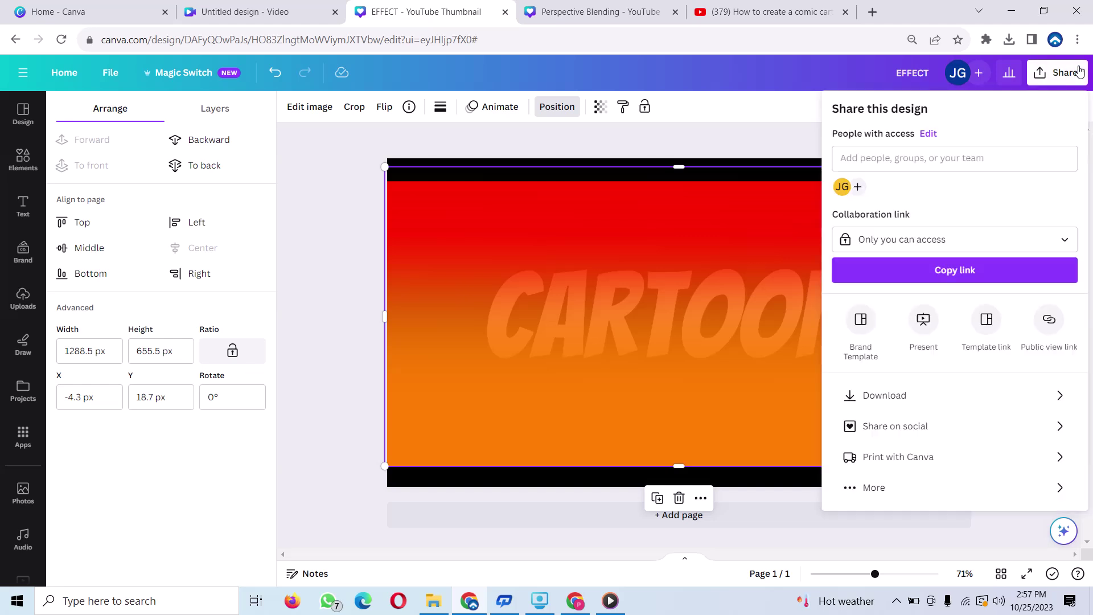
{"action": "left_click", "coordinate": [923, 397]}
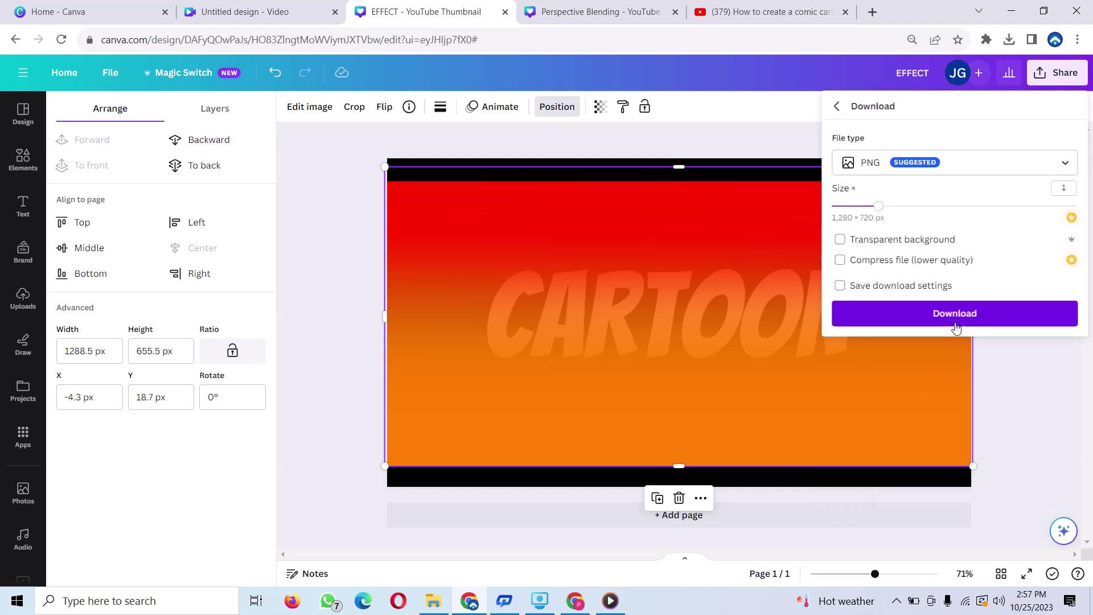
{"action": "left_click", "coordinate": [959, 317]}
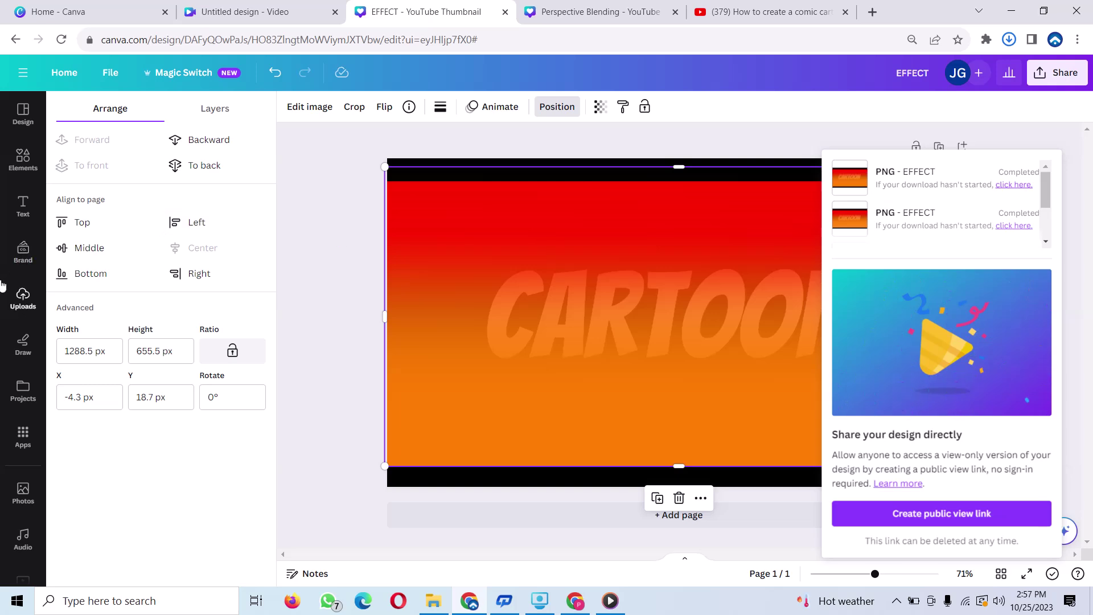
{"action": "left_click", "coordinate": [33, 308]}
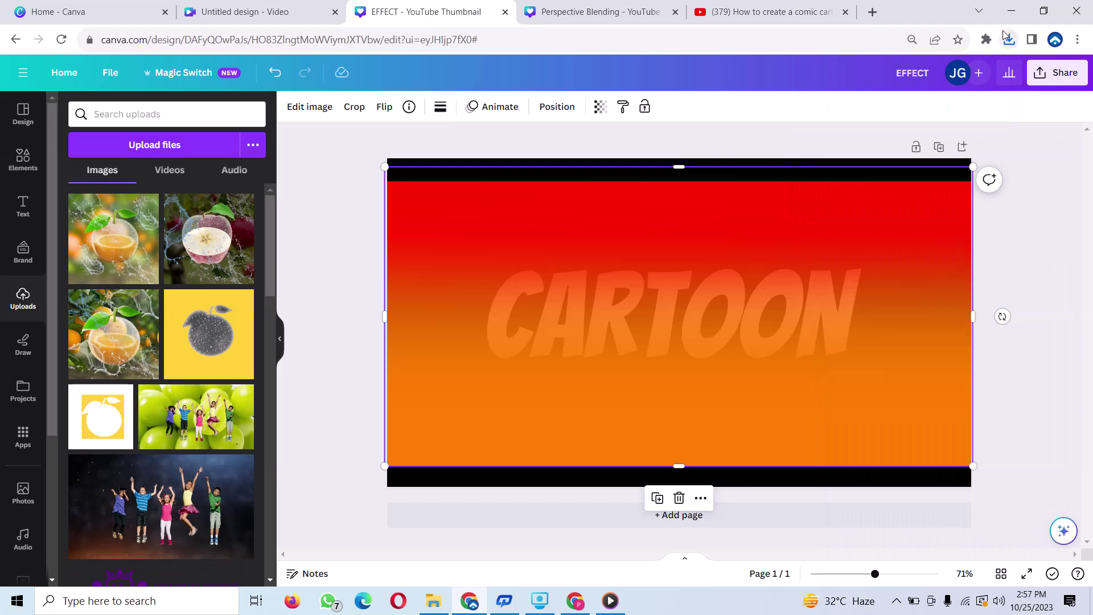
Upload the CARTOON PNG, delete the original elements, and place the PNG on the page
{"action": "left_click_drag", "start_coordinate": [906, 98], "coordinate": [154, 228]}
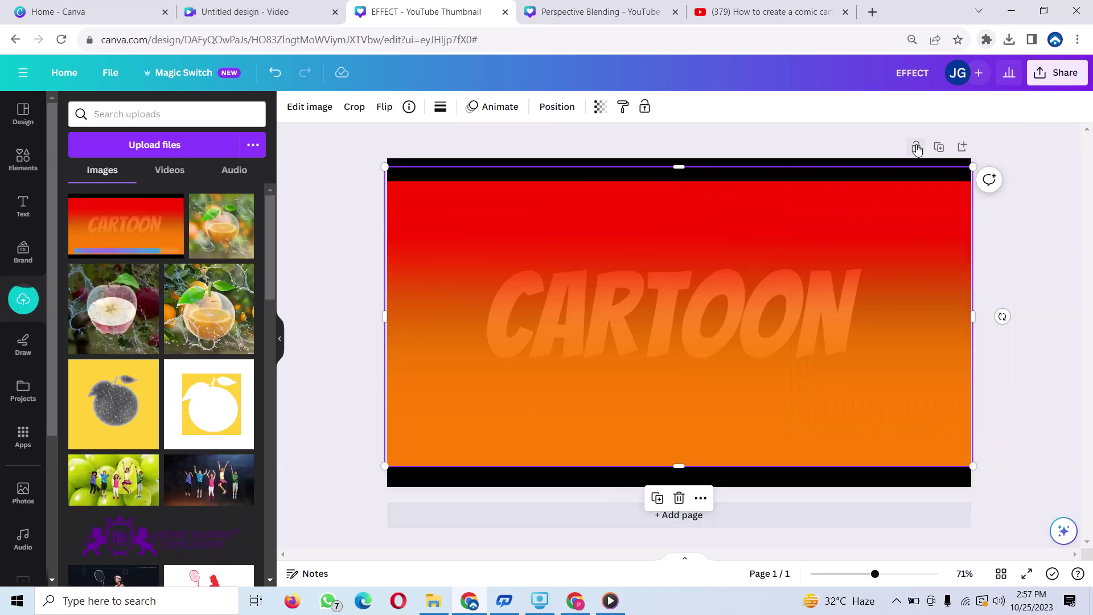
{"action": "mouse_move", "coordinate": [837, 140]}
{"action": "left_mouse_down"}
{"action": "mouse_move", "coordinate": [637, 381]}
{"action": "mouse_move", "coordinate": [579, 405]}
{"action": "left_mouse_up"}
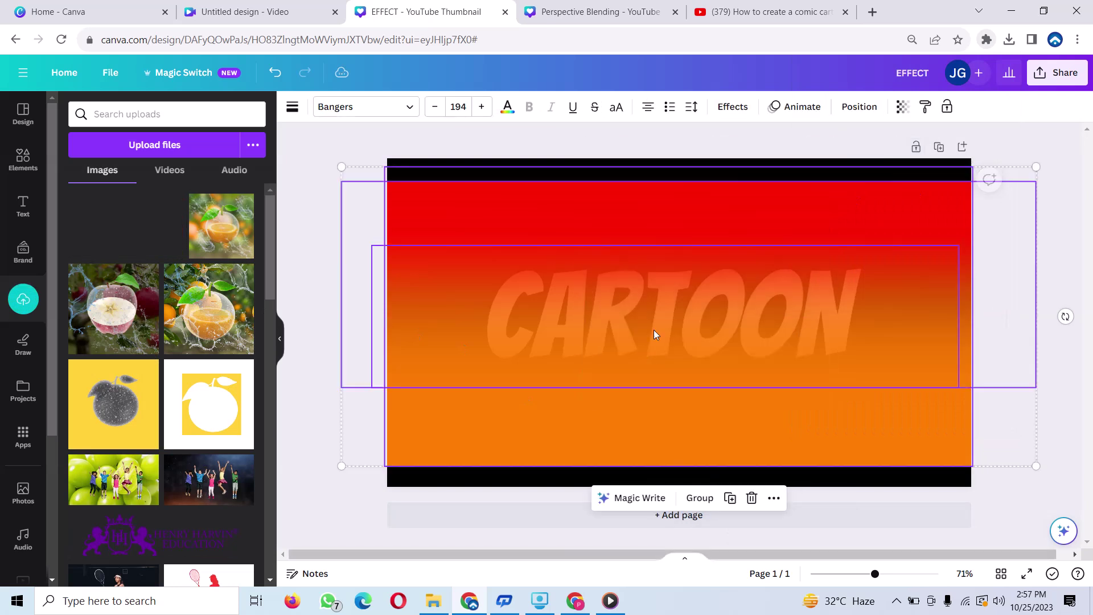
{"action": "left_click", "coordinate": [752, 497]}
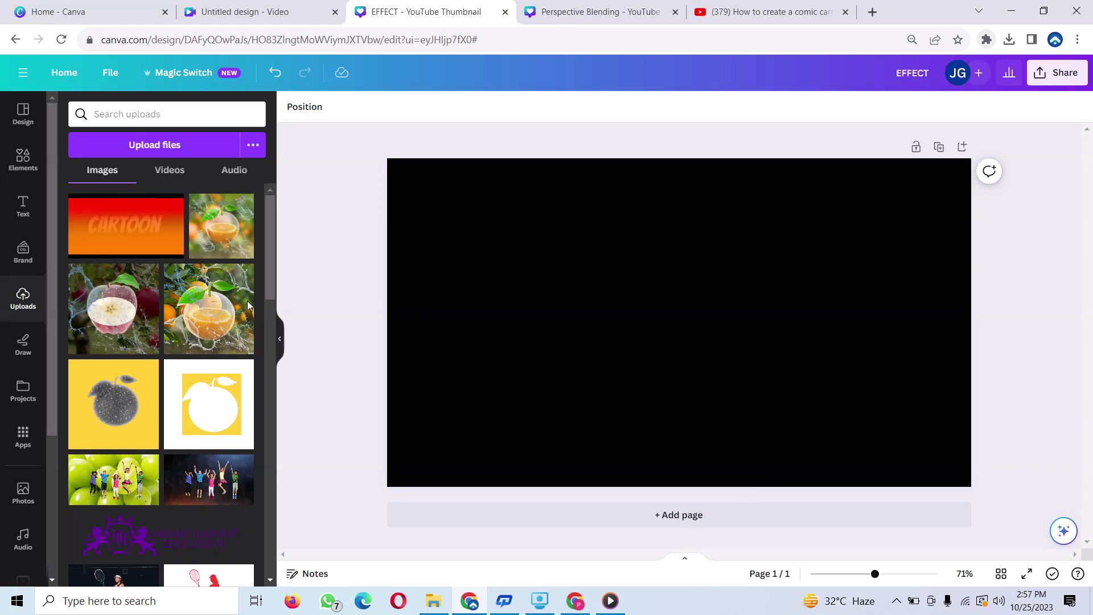
{"action": "left_click", "coordinate": [166, 246]}
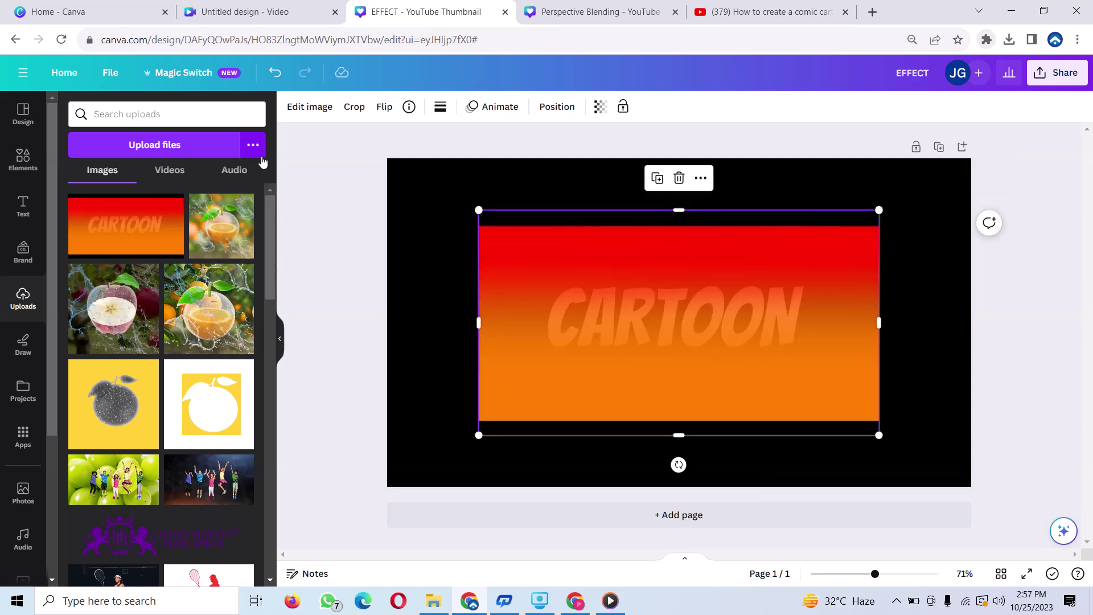
Remove the CARTOON image's background, trim its left and right sides, and reposition it
{"action": "left_click", "coordinate": [312, 107]}
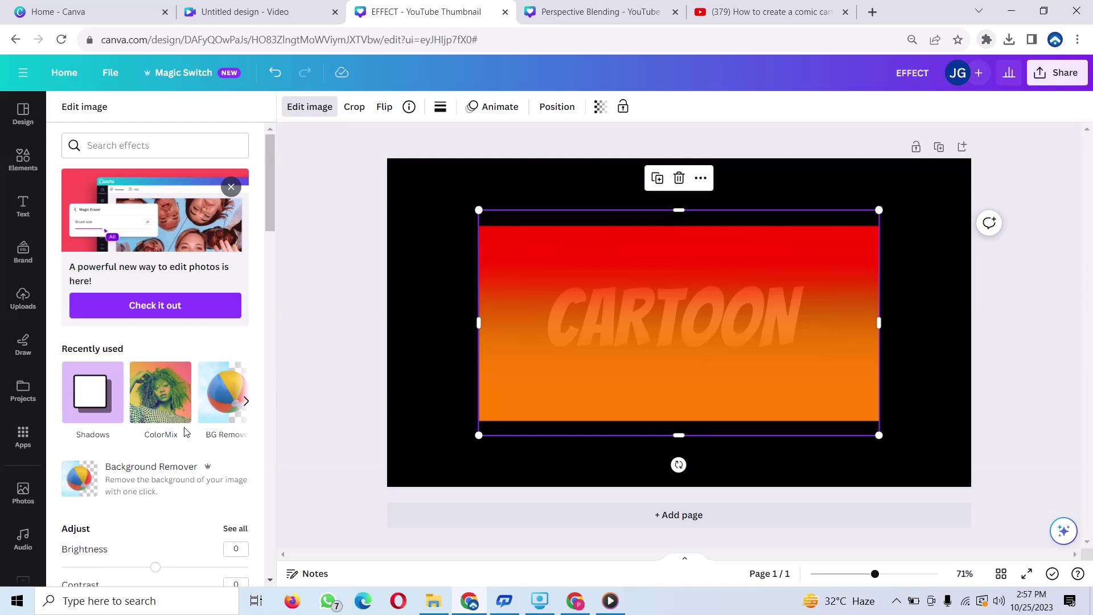
{"action": "left_click", "coordinate": [196, 481]}
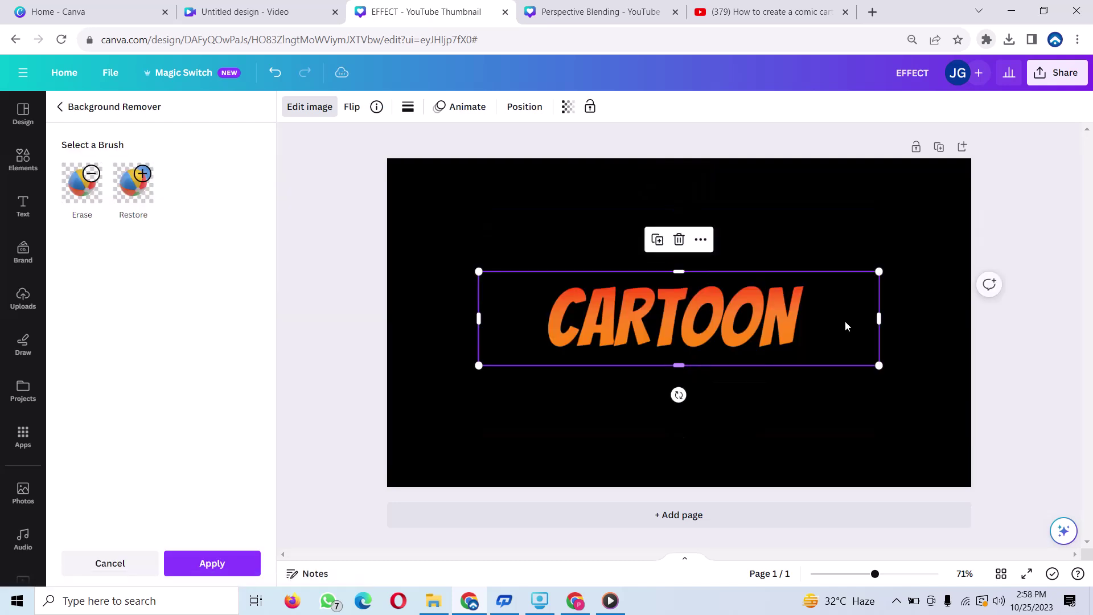
{"action": "mouse_move", "coordinate": [880, 317]}
{"action": "left_mouse_down"}
{"action": "mouse_move", "coordinate": [799, 348]}
{"action": "mouse_move", "coordinate": [811, 348]}
{"action": "left_mouse_up"}
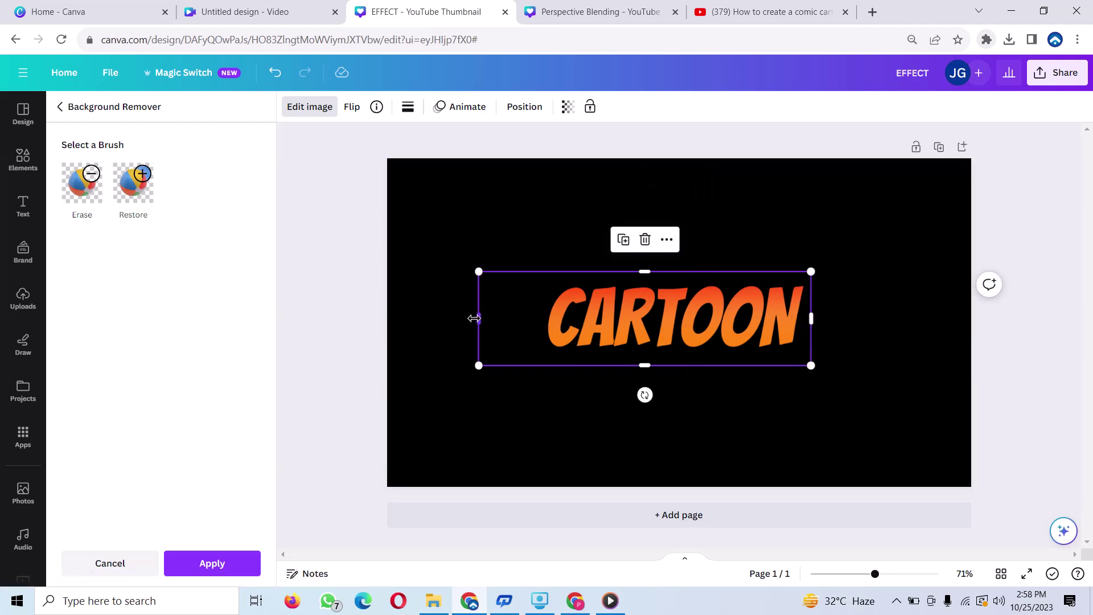
{"action": "left_click_drag", "start_coordinate": [473, 318], "coordinate": [543, 318]}
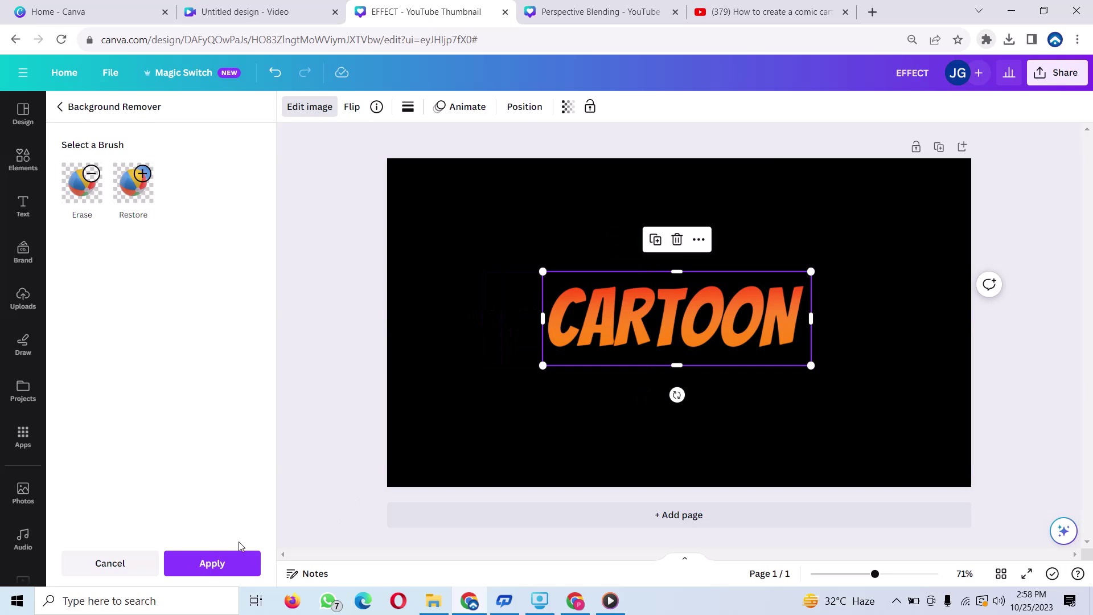
{"action": "left_click", "coordinate": [238, 563]}
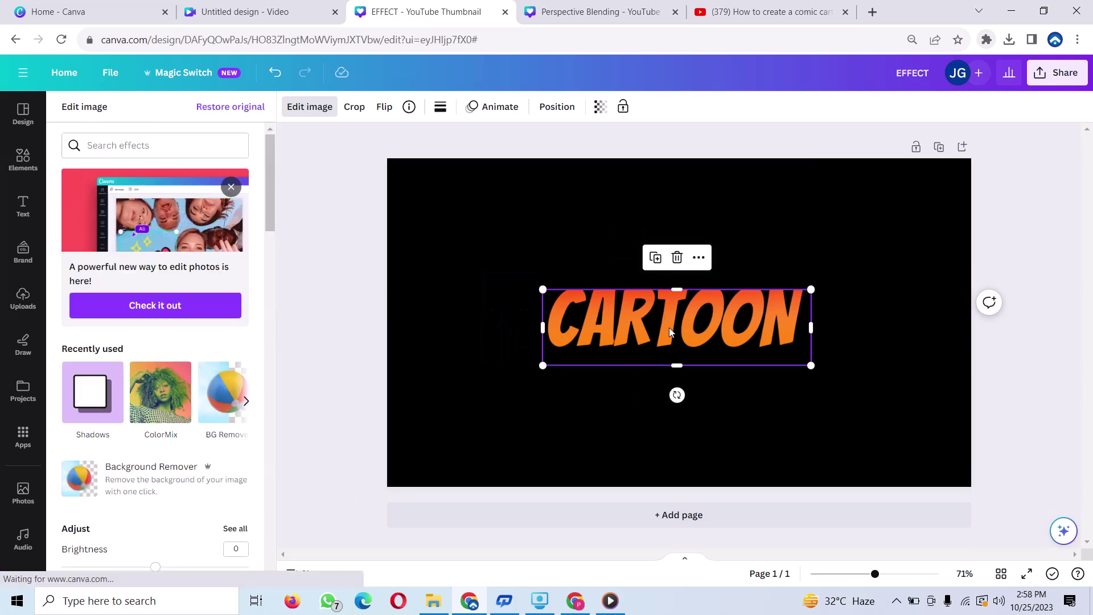
{"action": "left_click_drag", "start_coordinate": [669, 331], "coordinate": [684, 317]}
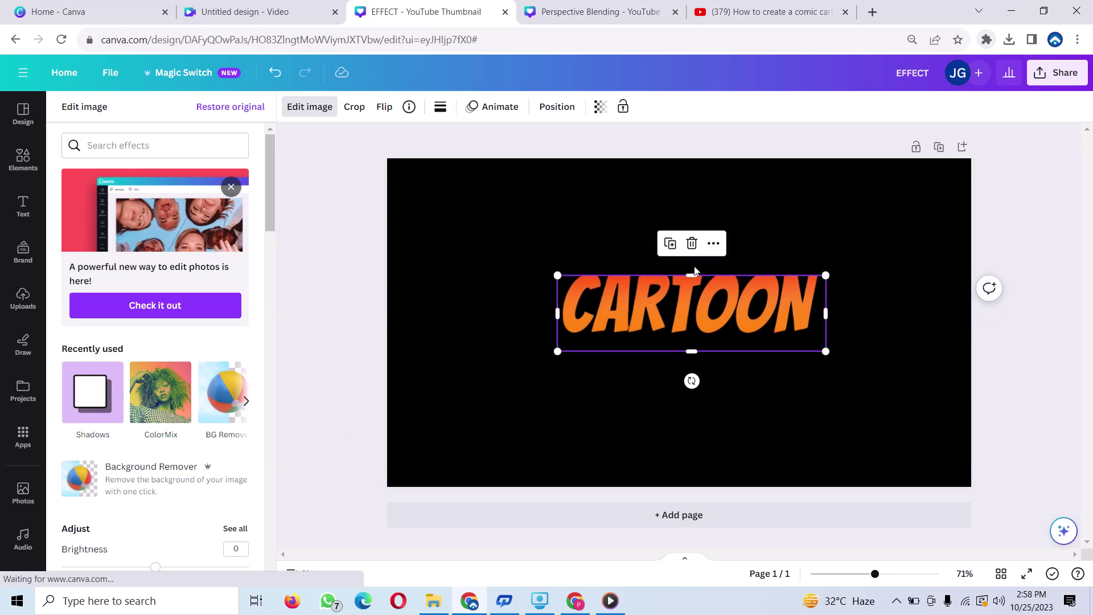
{"action": "left_click_drag", "start_coordinate": [692, 275], "coordinate": [706, 262]}
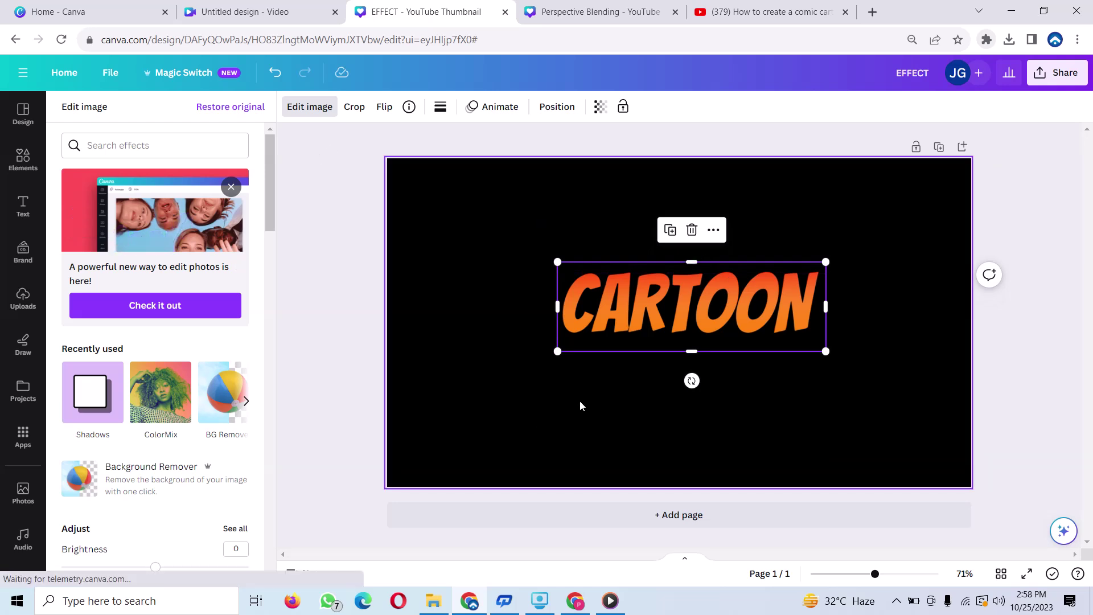
Add a white Glow shadow with Blur 1, Transparency 89 and Size 6
{"action": "left_click", "coordinate": [89, 415]}
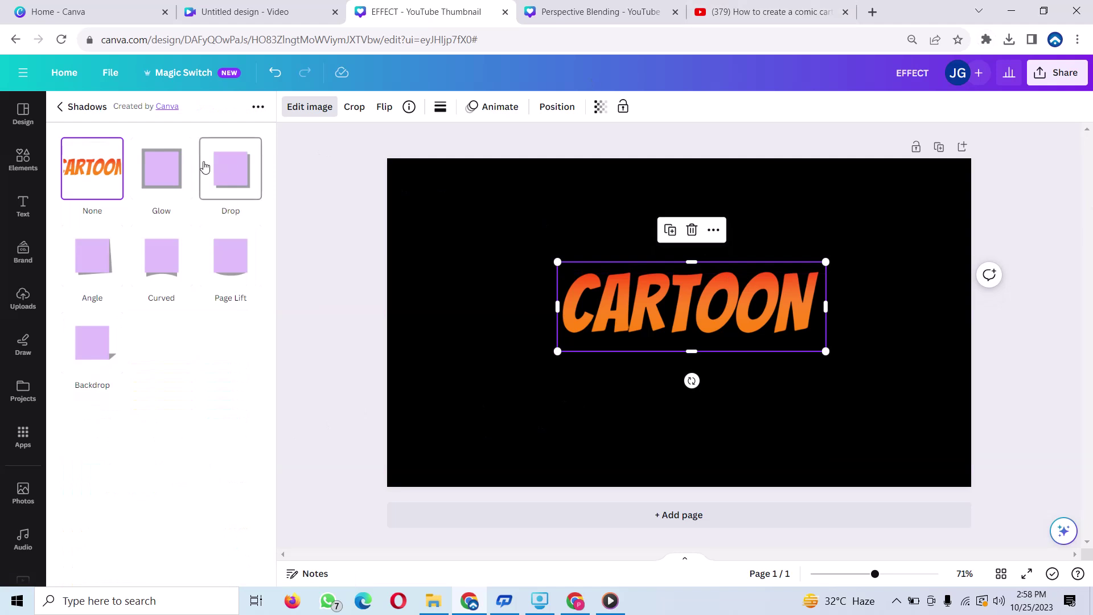
{"action": "left_click", "coordinate": [164, 179]}
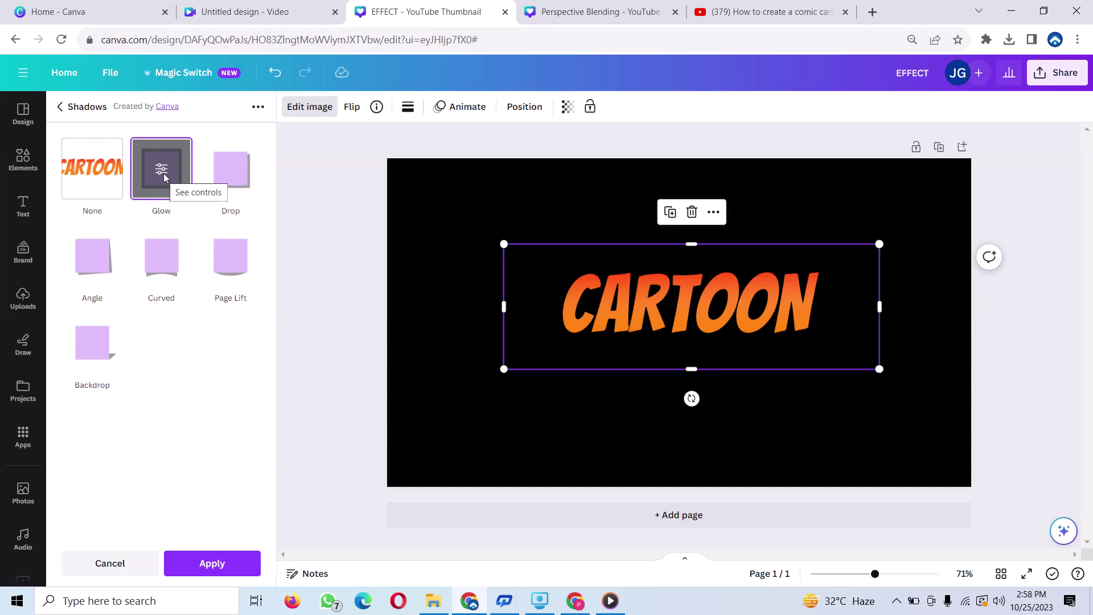
{"action": "left_click", "coordinate": [164, 178]}
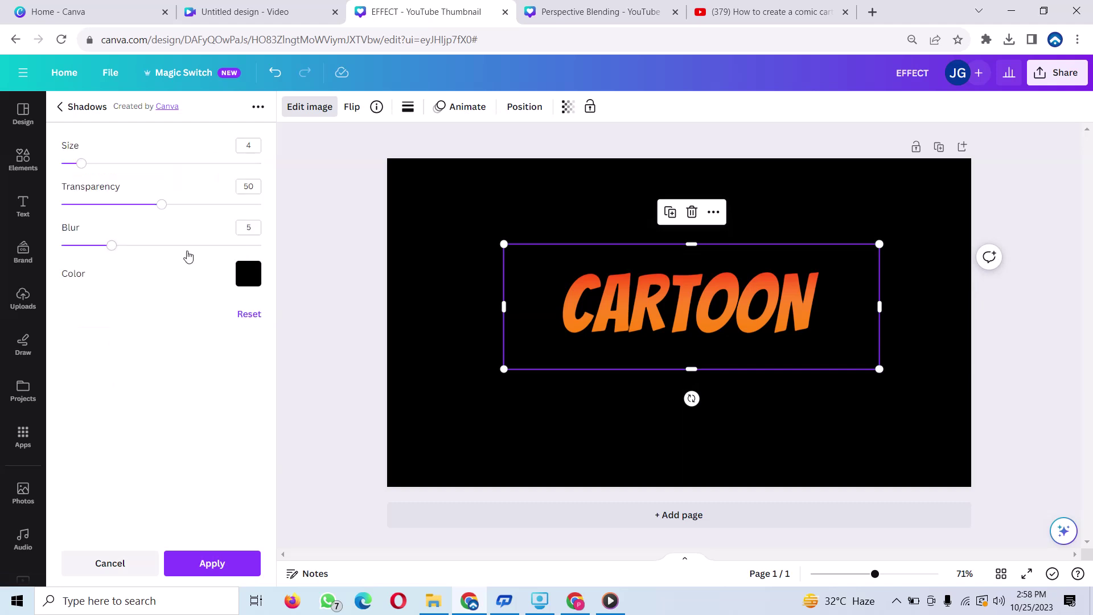
{"action": "left_click", "coordinate": [261, 286]}
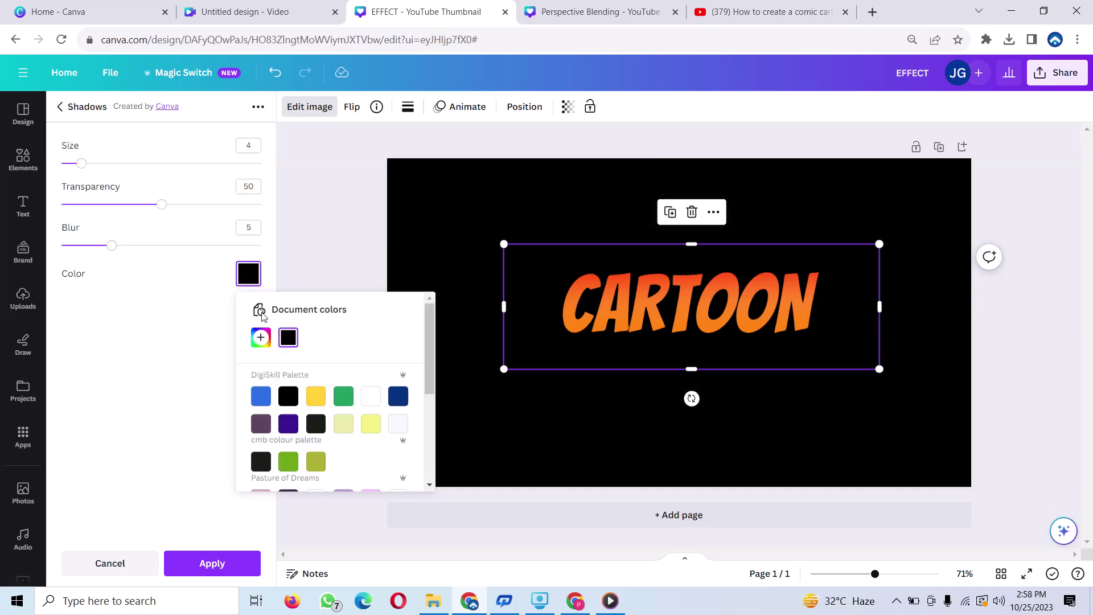
{"action": "left_click", "coordinate": [371, 395]}
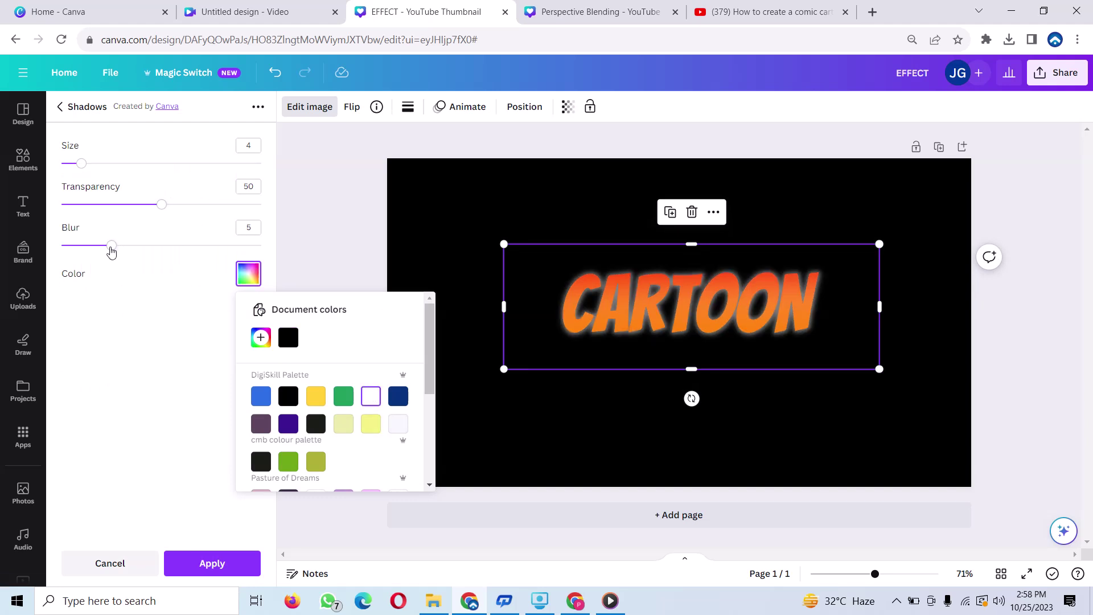
{"action": "left_click_drag", "start_coordinate": [111, 246], "coordinate": [71, 245]}
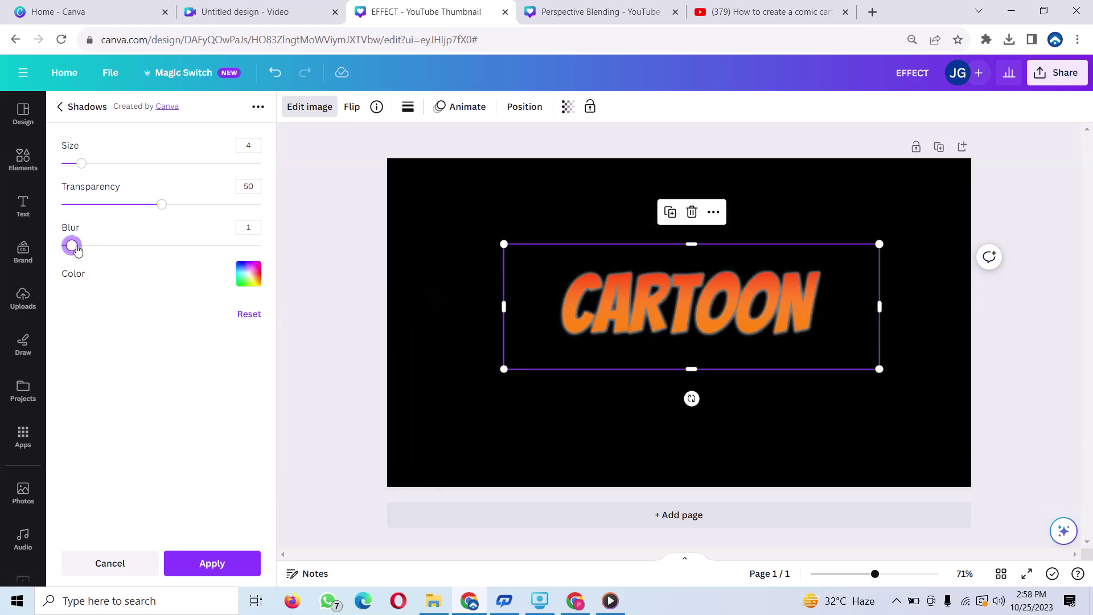
{"action": "mouse_move", "coordinate": [162, 205]}
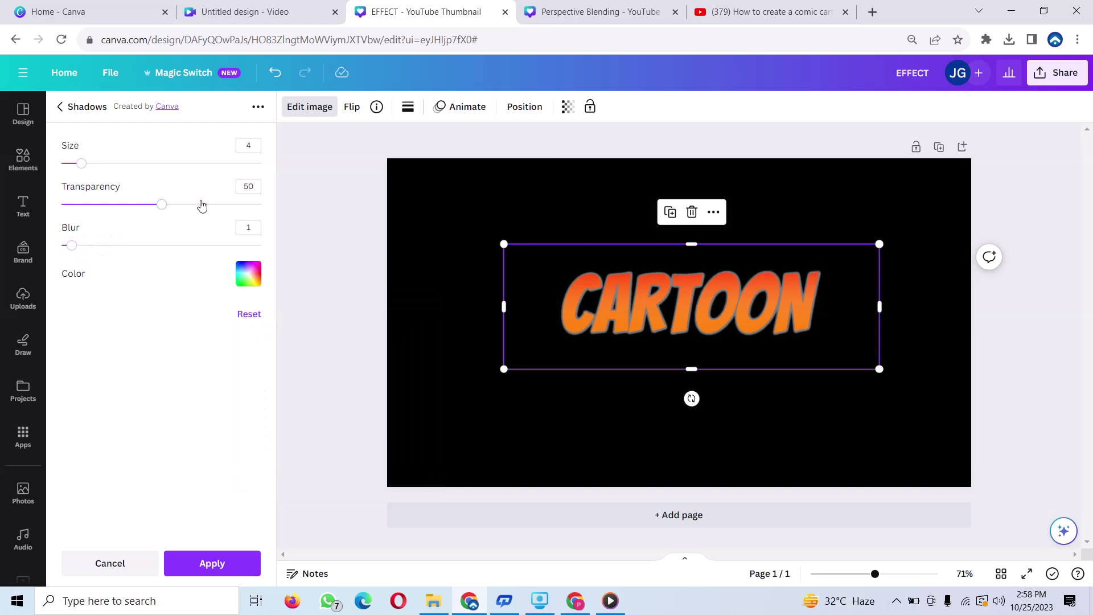
{"action": "left_click_drag", "start_coordinate": [162, 205], "coordinate": [241, 205]}
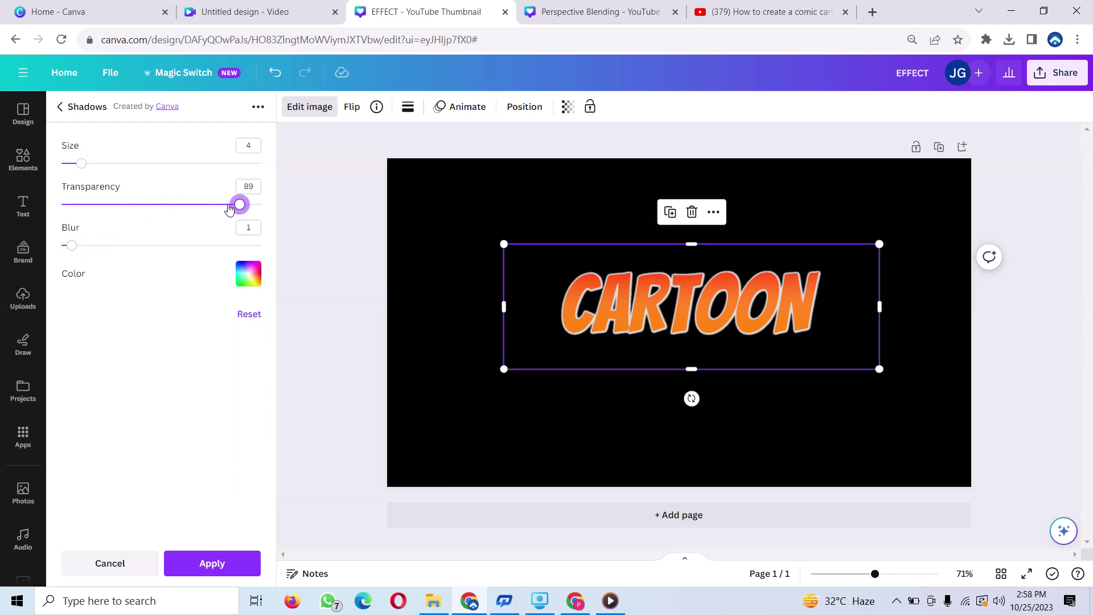
{"action": "left_click_drag", "start_coordinate": [79, 164], "coordinate": [92, 163]}
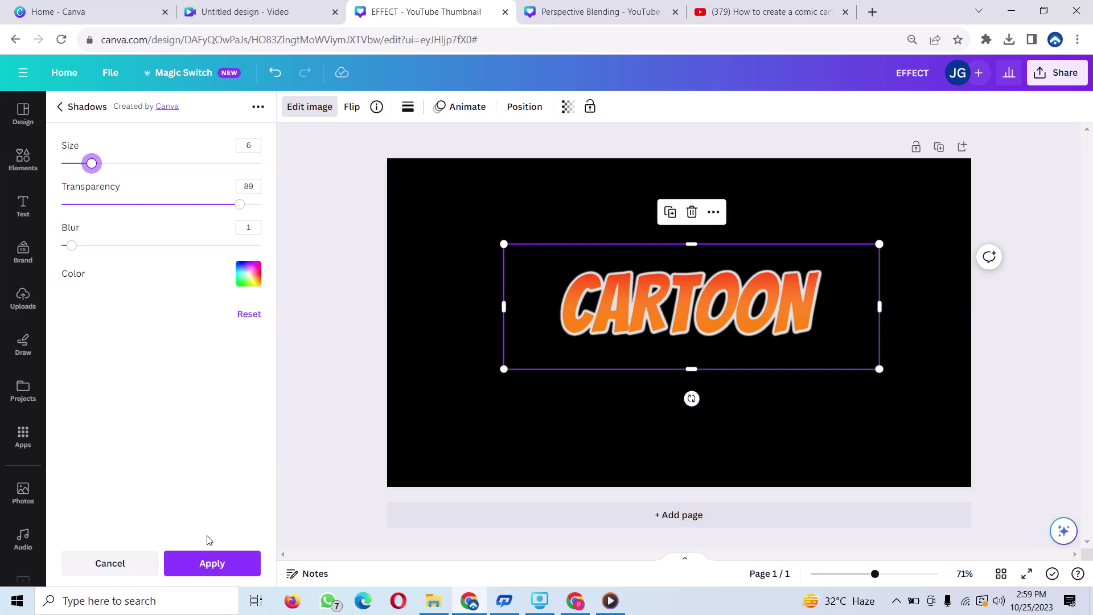
{"action": "left_click", "coordinate": [211, 562]}
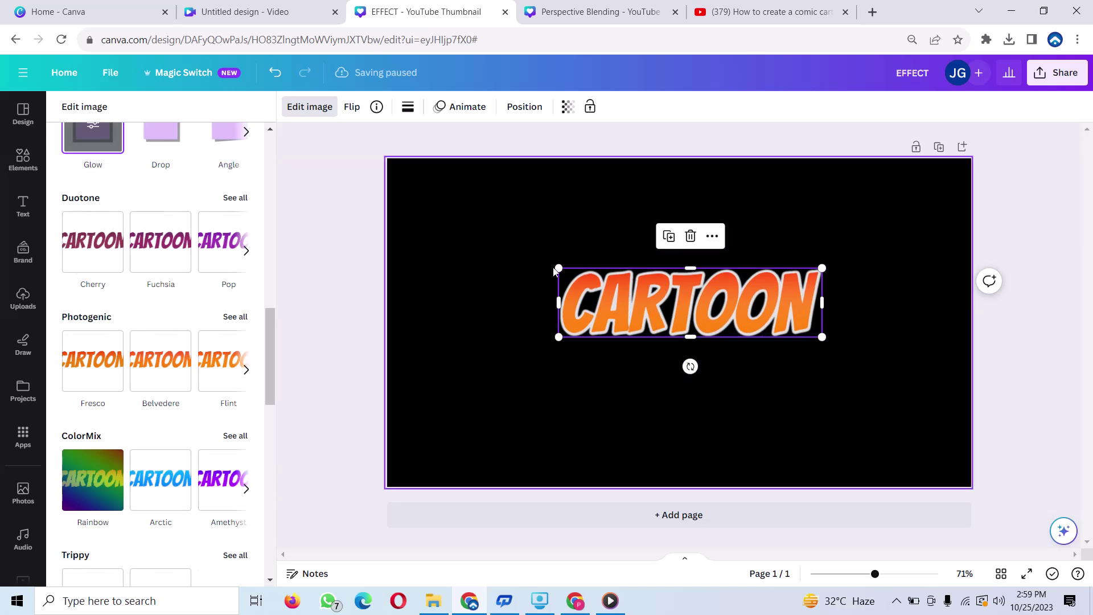
Enlarge and reposition the CARTOON image, apply it, and add another Glow shadow layer
{"action": "left_click_drag", "start_coordinate": [499, 266], "coordinate": [434, 282]}
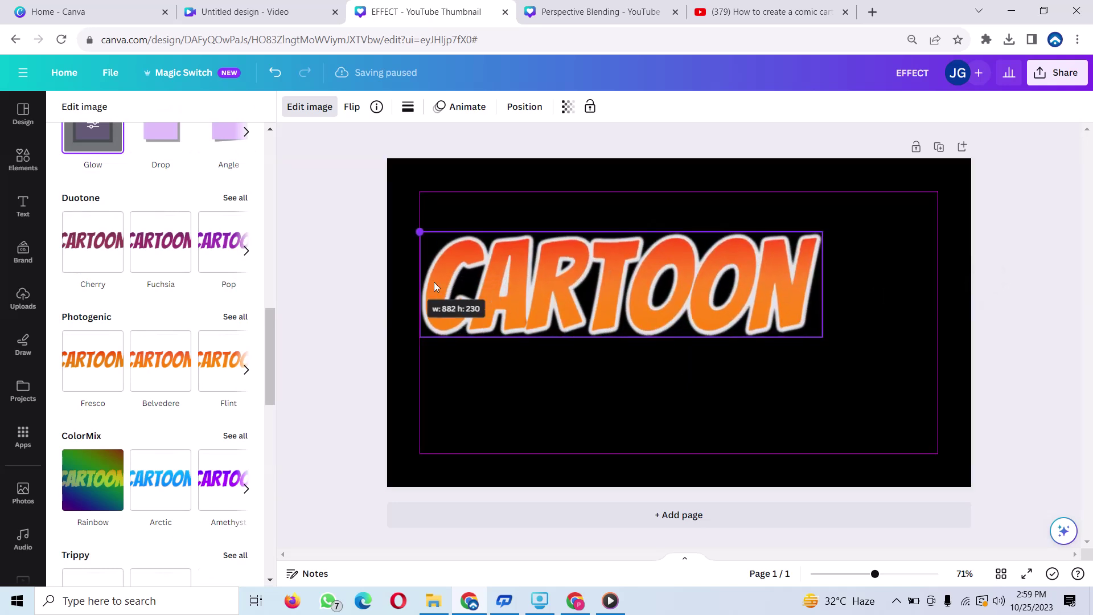
{"action": "mouse_move", "coordinate": [531, 276]}
{"action": "left_mouse_down"}
{"action": "mouse_move", "coordinate": [612, 293]}
{"action": "mouse_move", "coordinate": [621, 343]}
{"action": "left_mouse_up"}
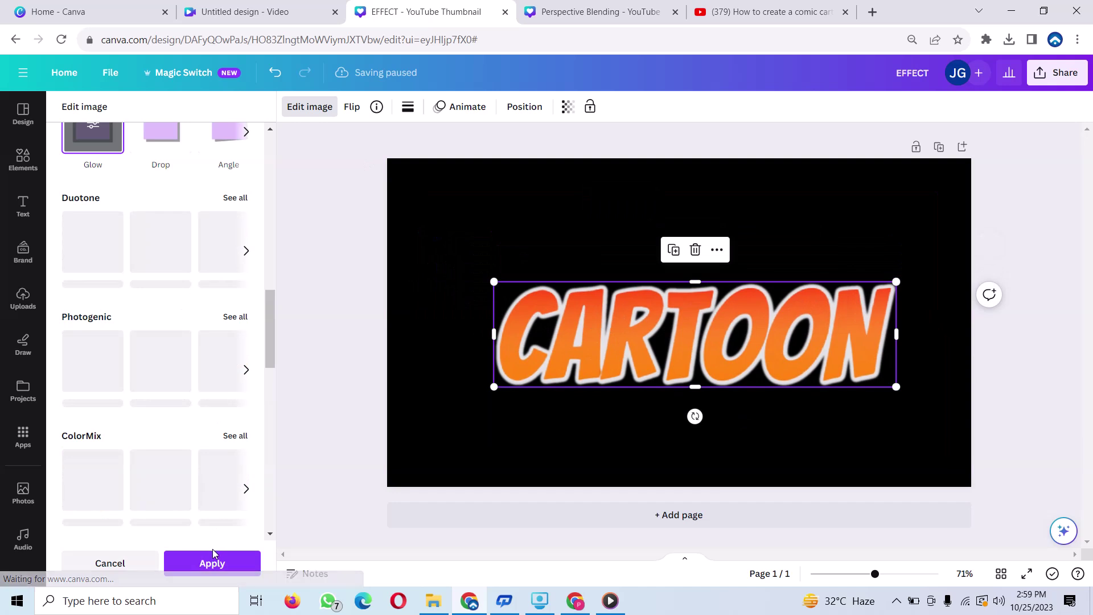
{"action": "scroll", "coordinate": [142, 342], "scroll_direction": "up", "scroll_amount": 3}
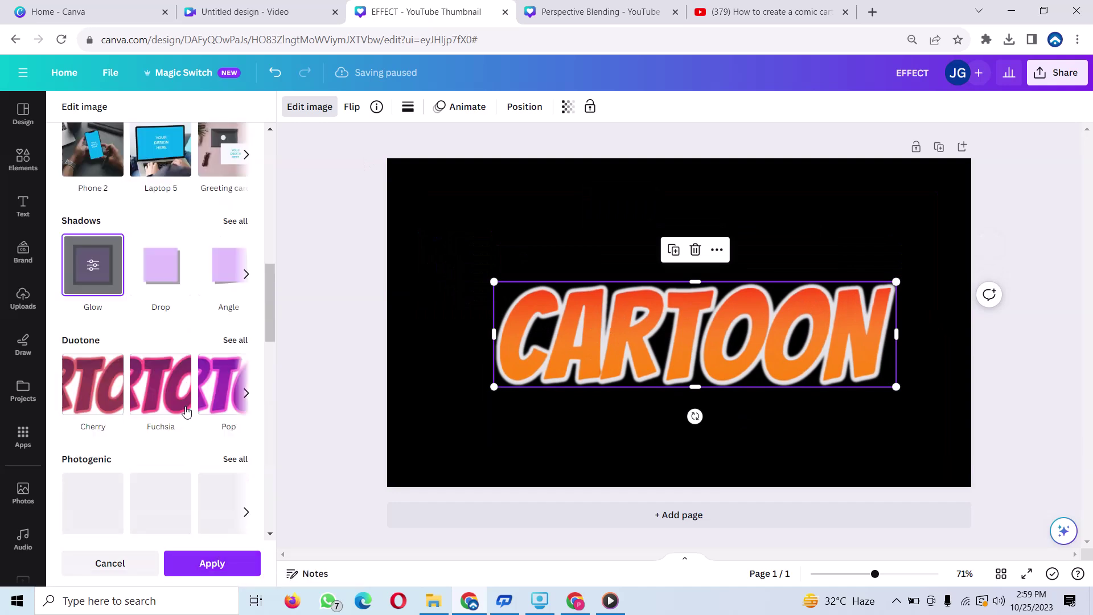
{"action": "left_click", "coordinate": [94, 272]}
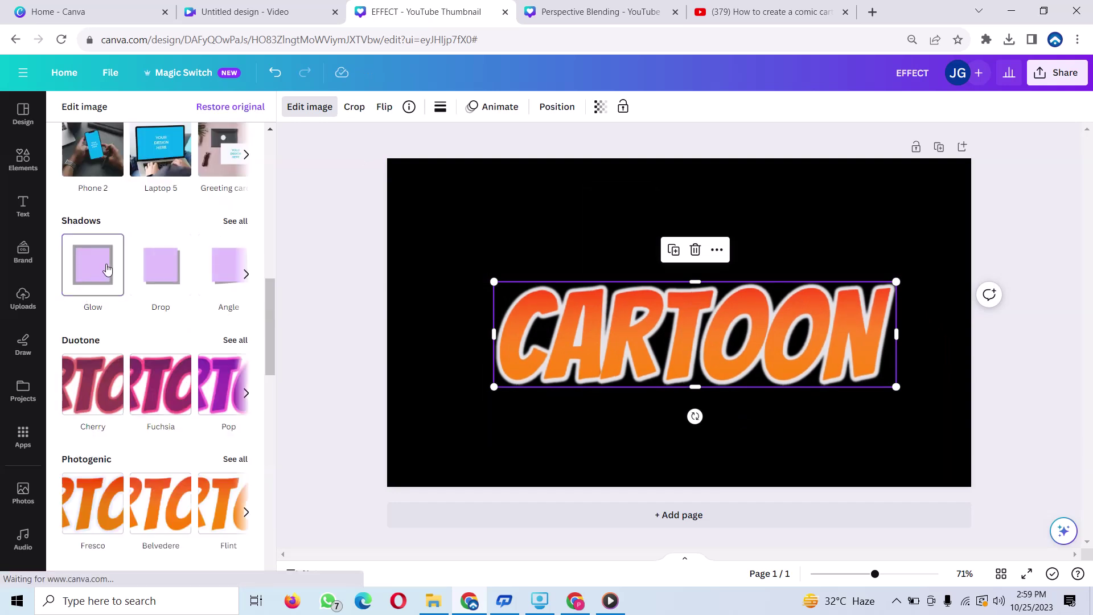
{"action": "left_click", "coordinate": [91, 273]}
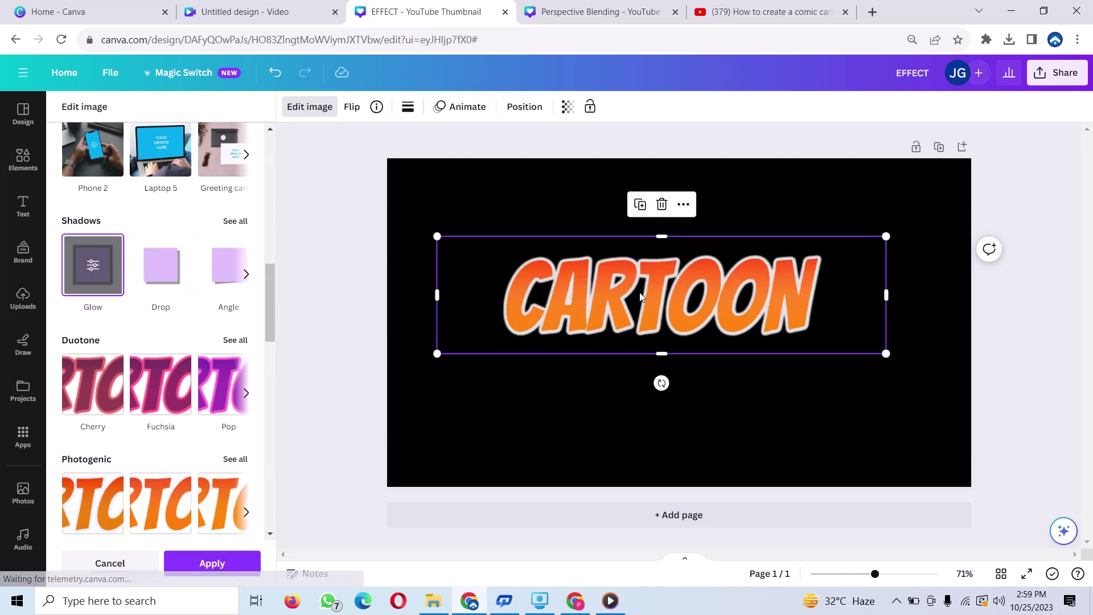
Set the new dark glow to Blur 3 and Transparency 71, tweak its size, and apply
{"action": "left_click", "coordinate": [93, 264]}
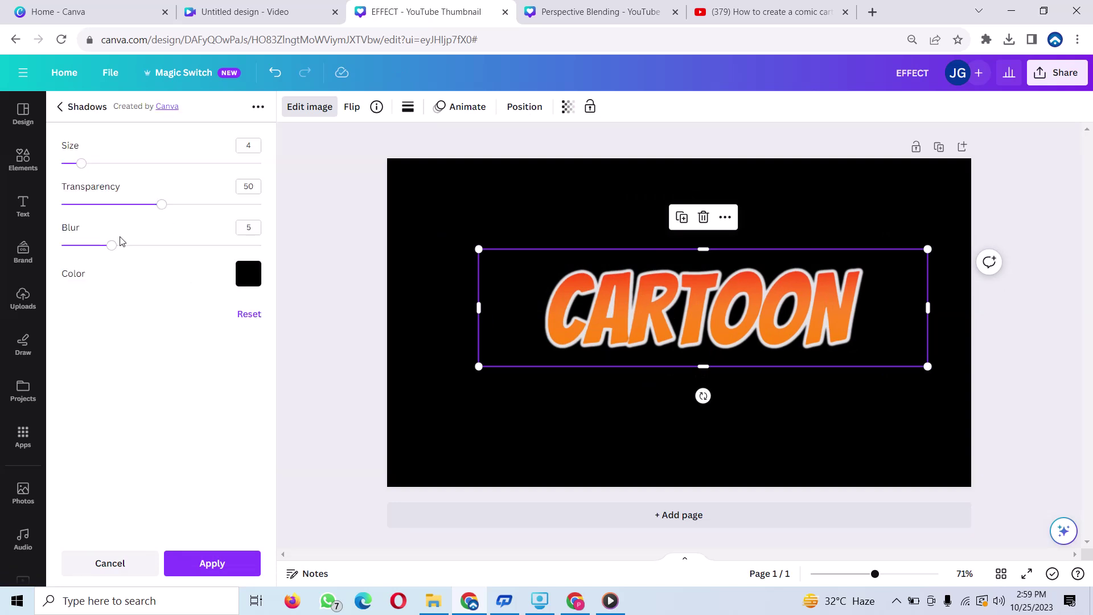
{"action": "left_click_drag", "start_coordinate": [114, 246], "coordinate": [92, 246]}
{"action": "left_click_drag", "start_coordinate": [160, 208], "coordinate": [204, 206]}
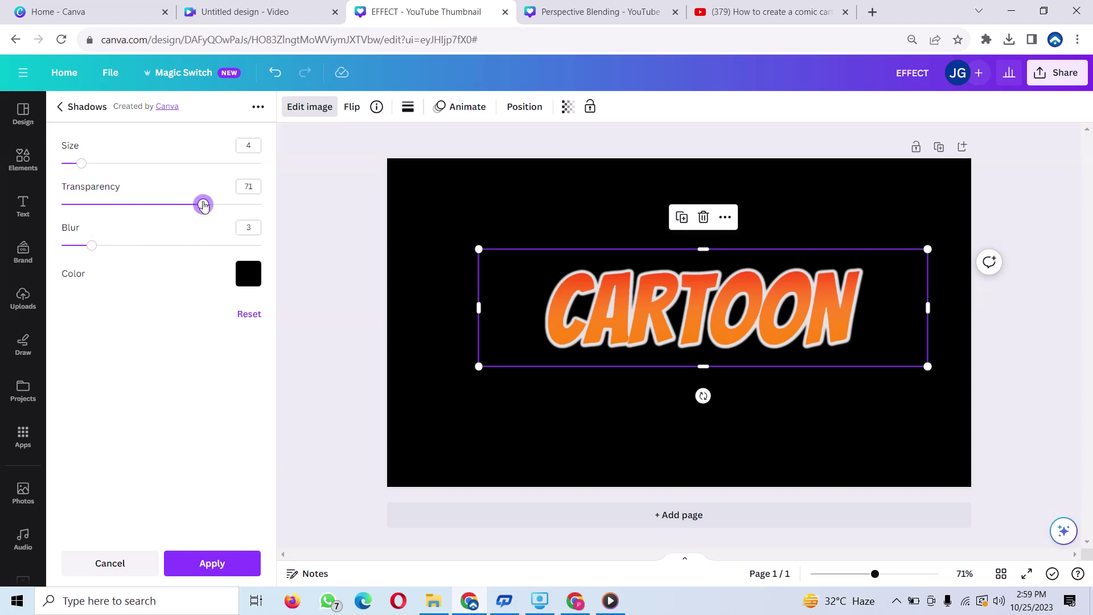
{"action": "left_click_drag", "start_coordinate": [81, 163], "coordinate": [91, 163]}
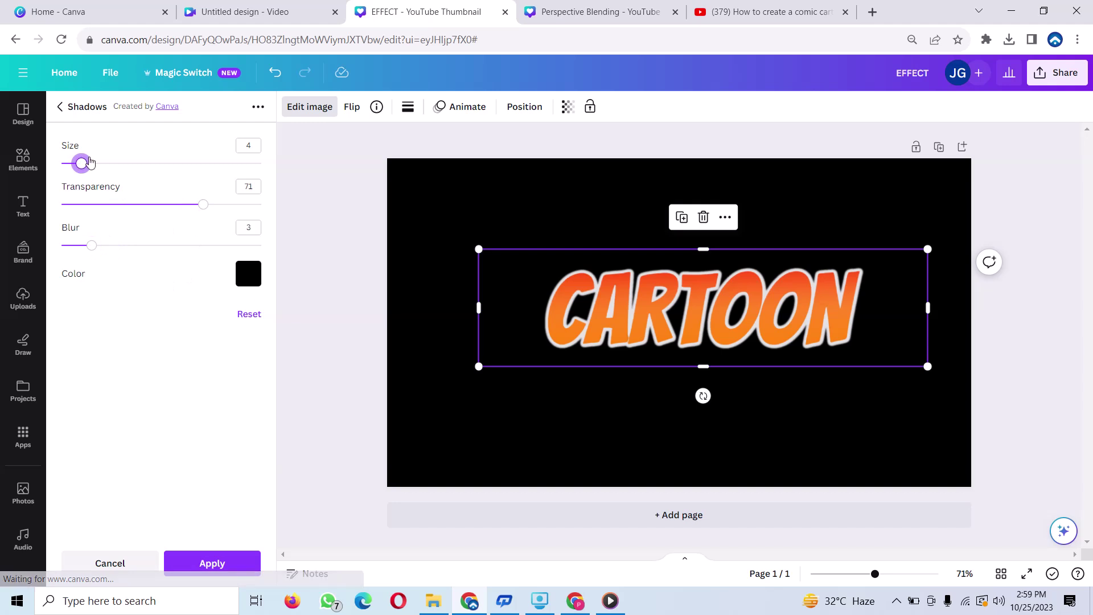
{"action": "left_click", "coordinate": [213, 561]}
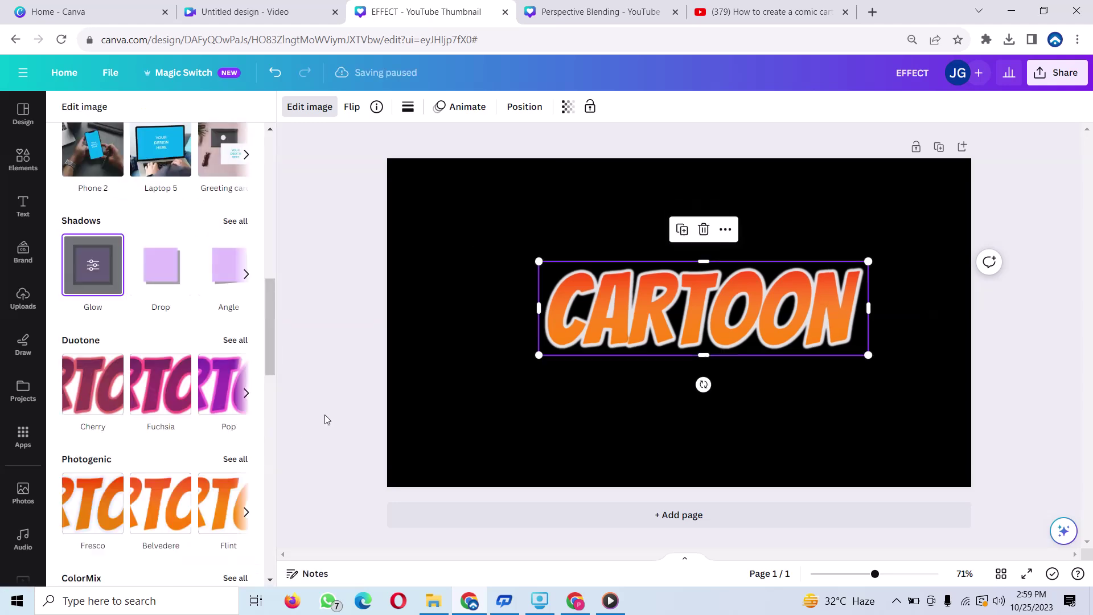
{"action": "left_click", "coordinate": [426, 251]}
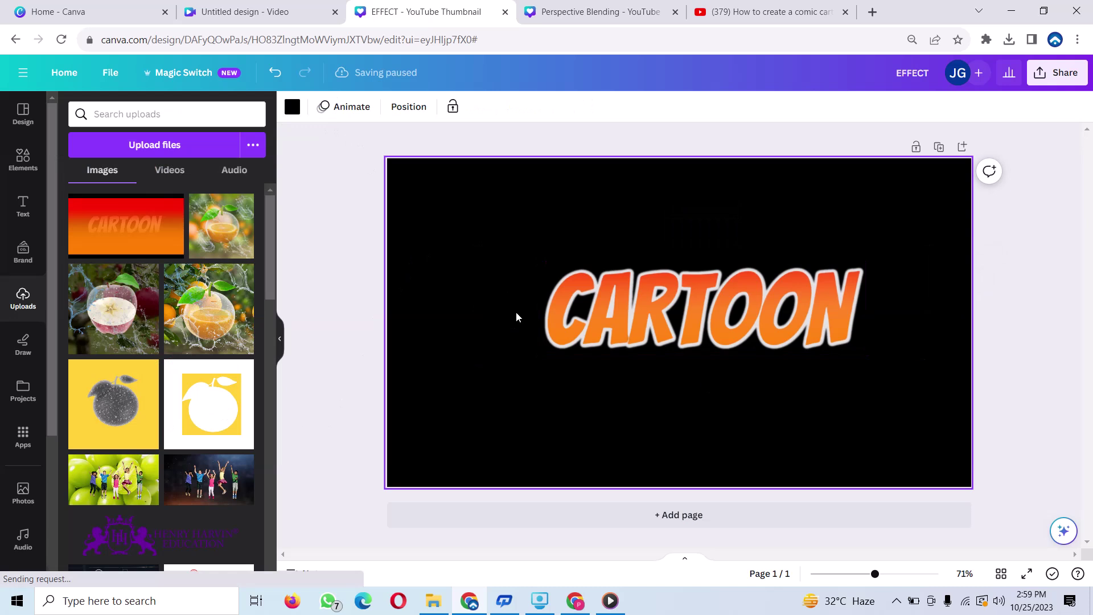
Select the CARTOON image and add another Glow shadow to it
{"action": "left_click", "coordinate": [575, 327]}
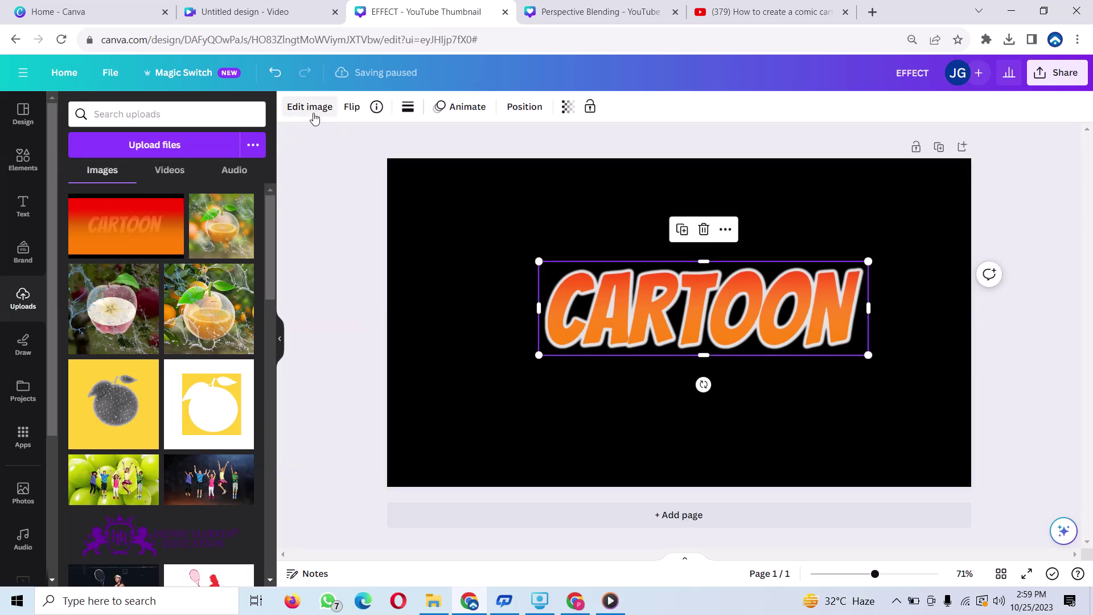
{"action": "left_click", "coordinate": [312, 108]}
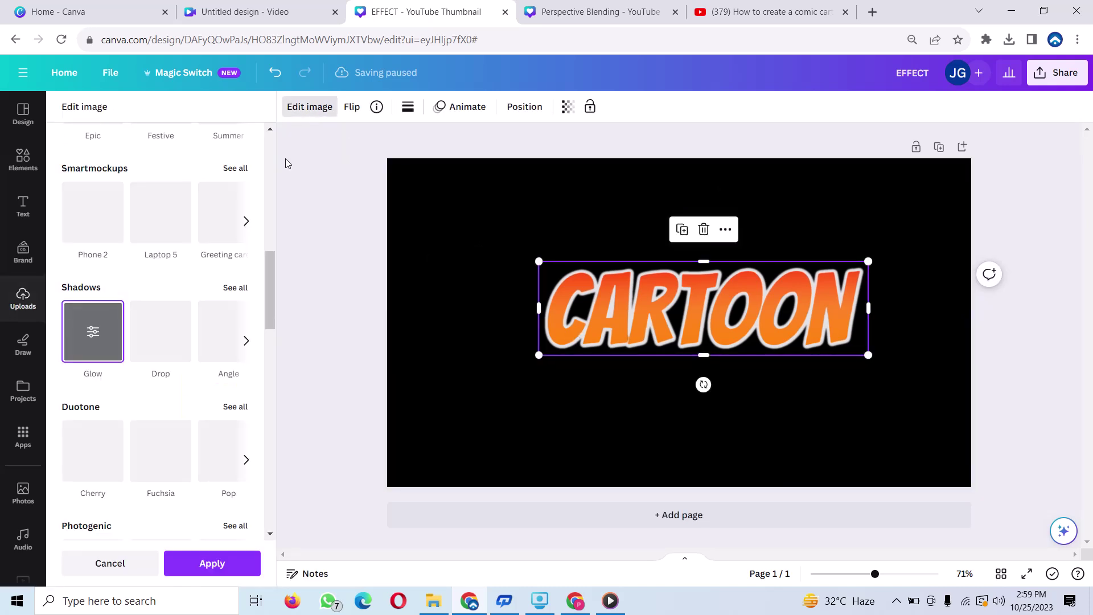
{"action": "left_click", "coordinate": [92, 349]}
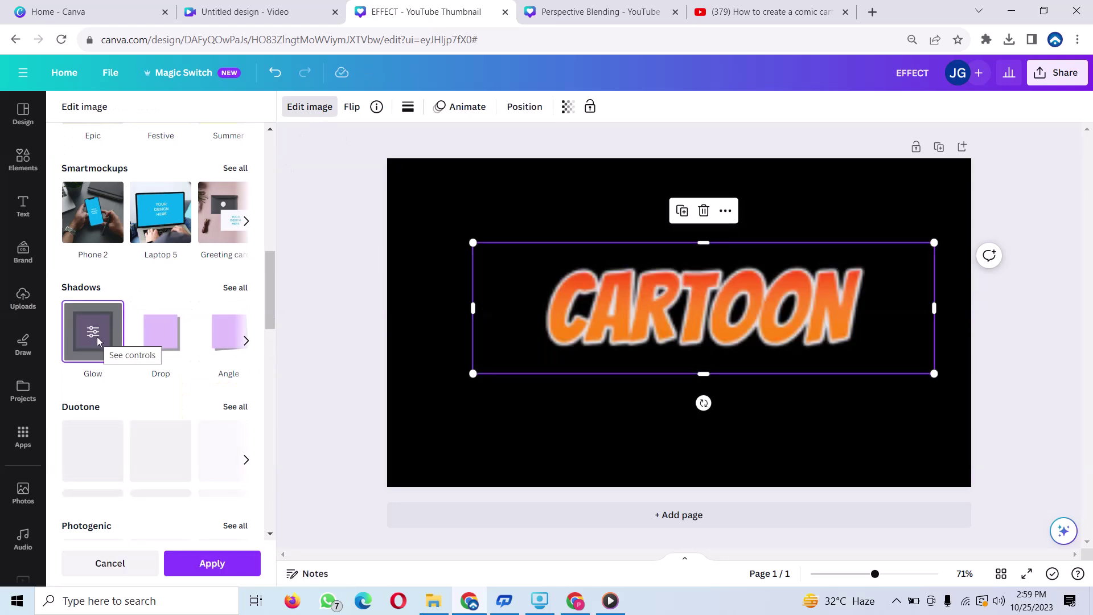
Make the glow white with Transparency 66 and Size 5, then apply it
{"action": "left_click", "coordinate": [93, 327]}
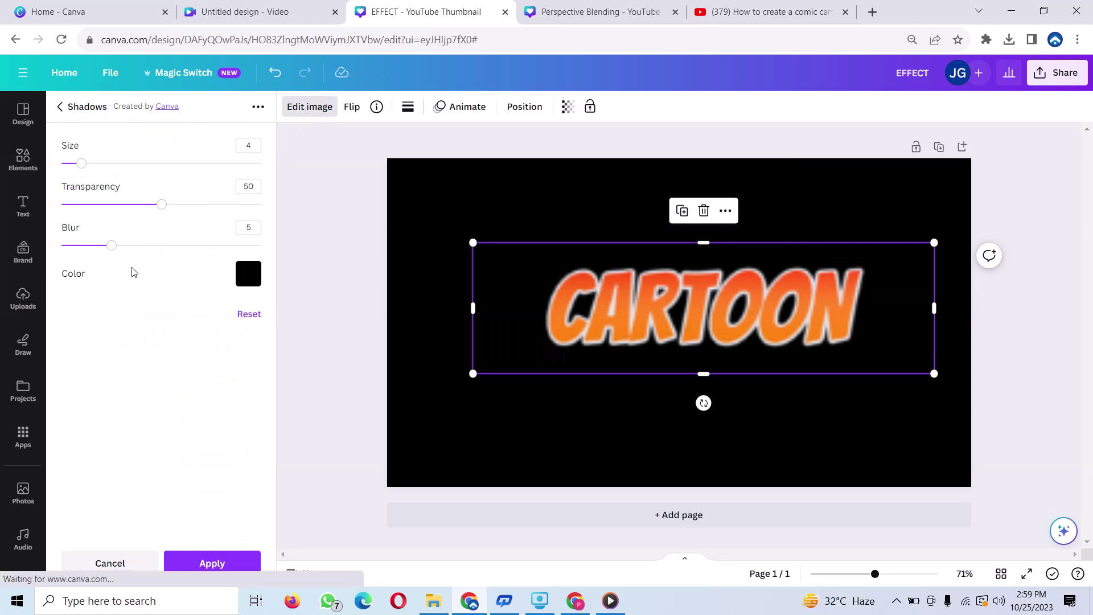
{"action": "left_click", "coordinate": [248, 273]}
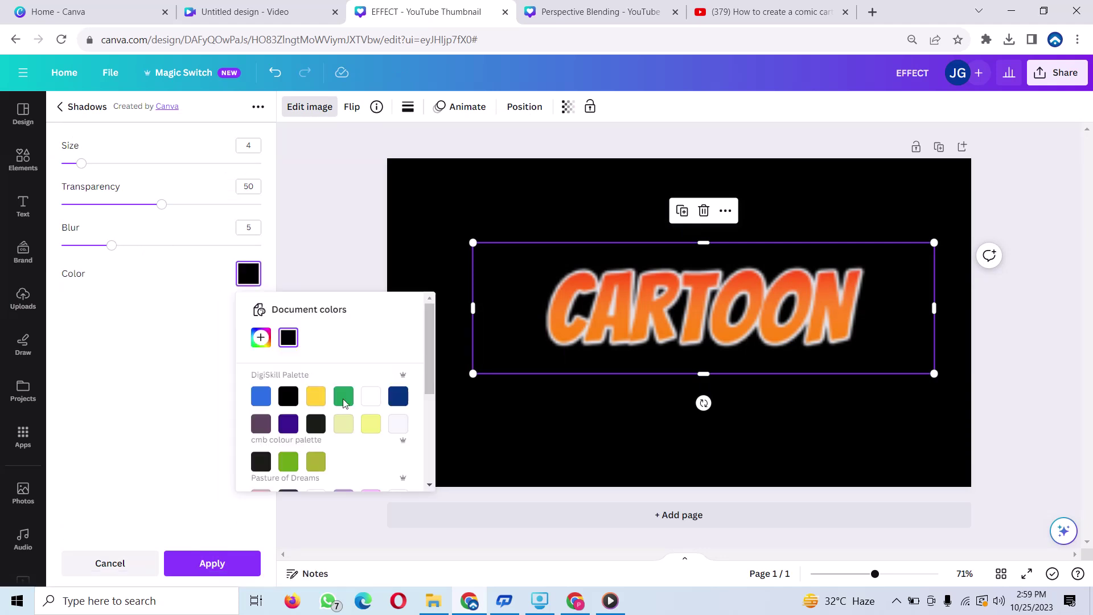
{"action": "left_click", "coordinate": [370, 403]}
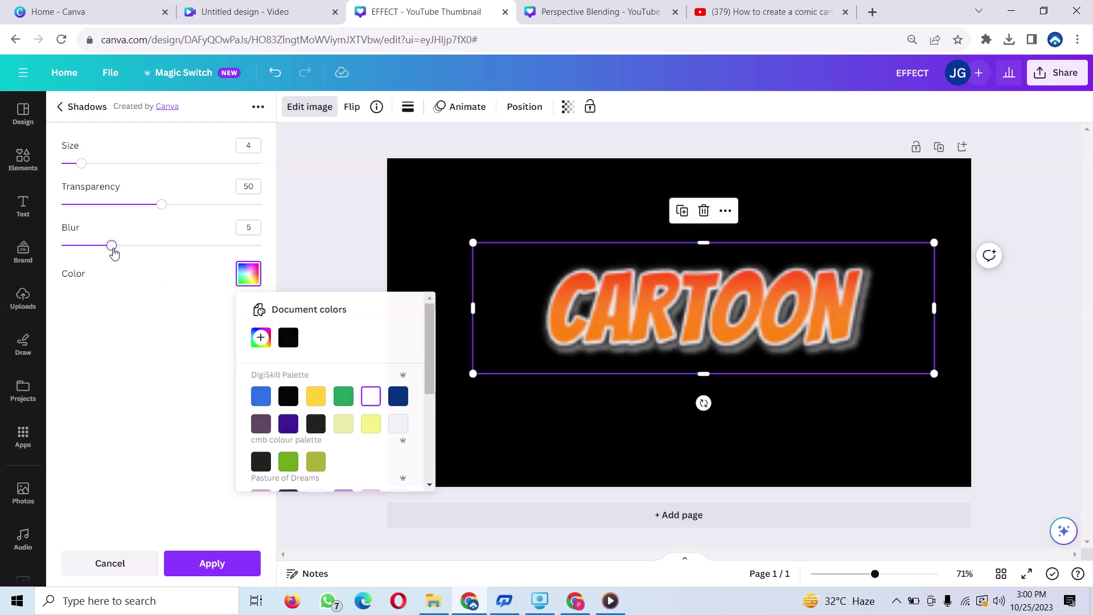
{"action": "left_click_drag", "start_coordinate": [112, 246], "coordinate": [111, 245]}
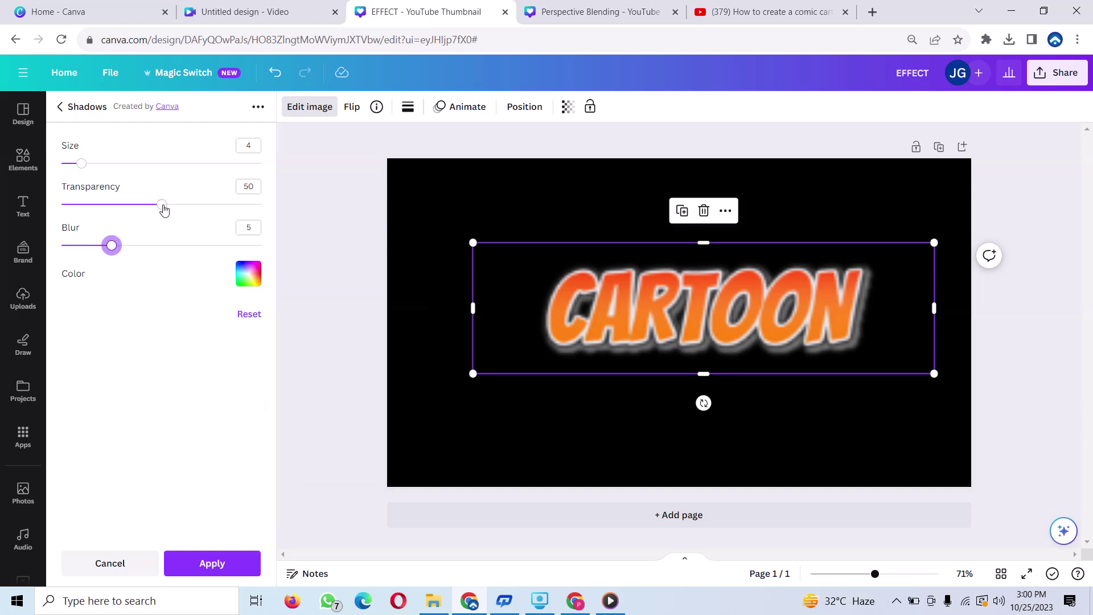
{"action": "left_click_drag", "start_coordinate": [162, 204], "coordinate": [194, 205]}
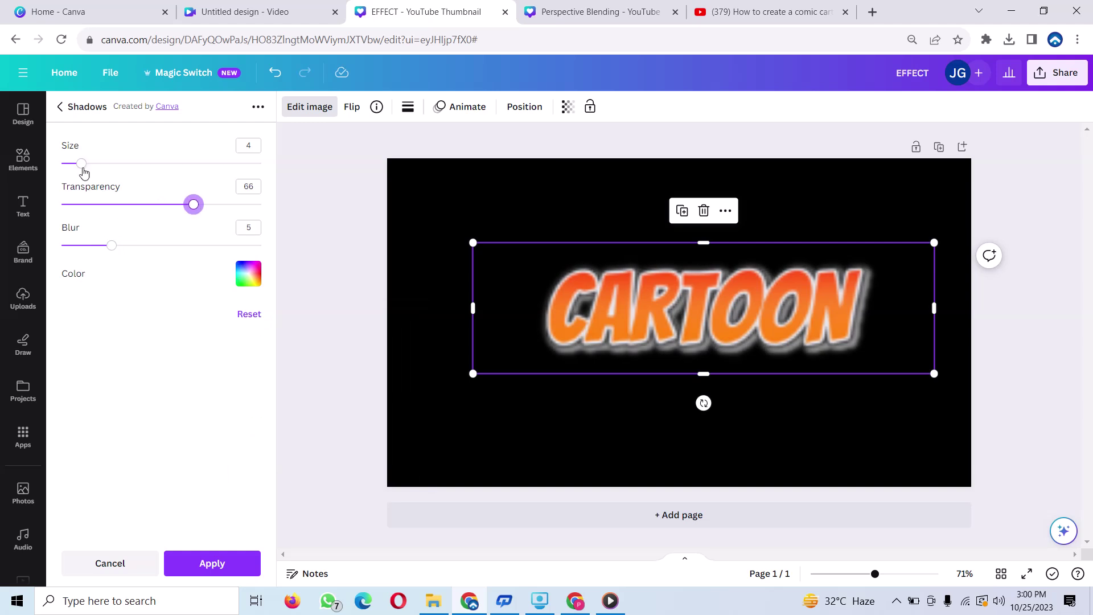
{"action": "left_click_drag", "start_coordinate": [81, 164], "coordinate": [87, 164]}
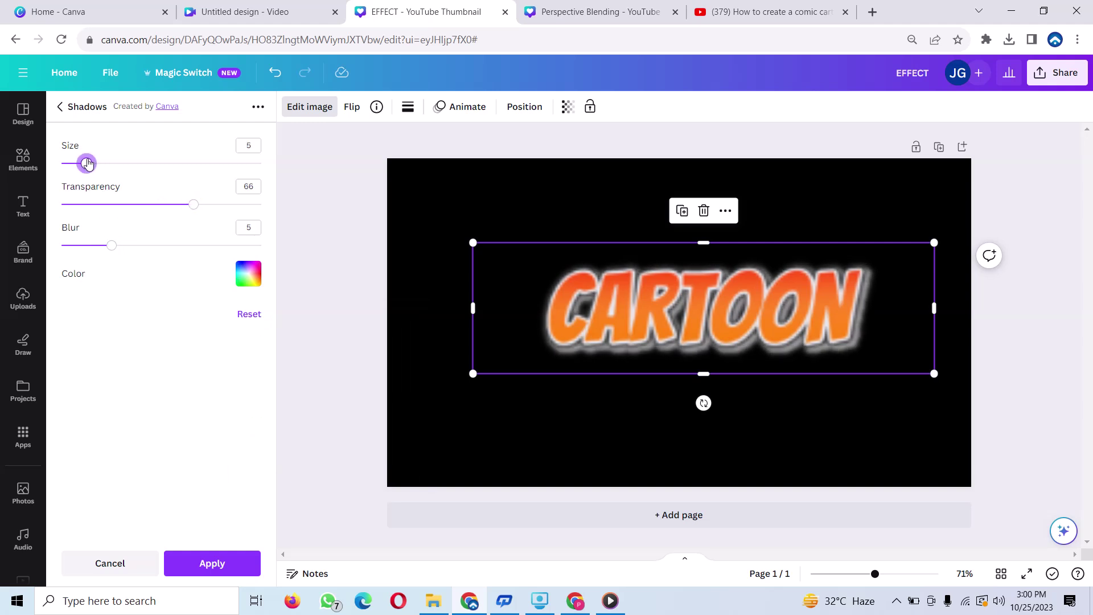
{"action": "left_click", "coordinate": [212, 563]}
Change the page background to light turquoise and re-centre the CARTOON lettering
{"action": "left_click", "coordinate": [646, 467]}
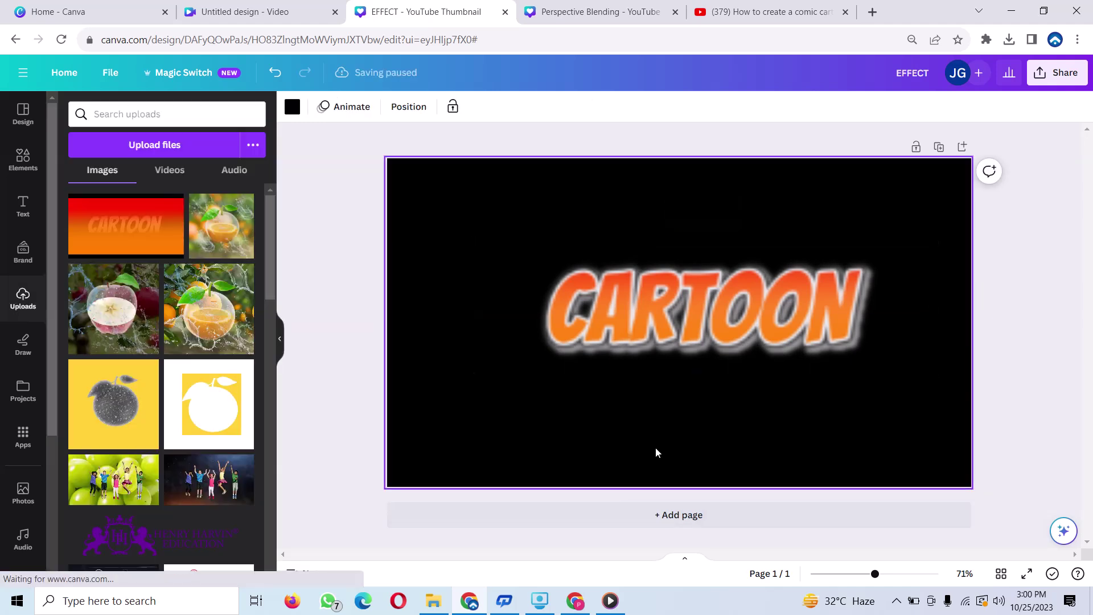
{"action": "mouse_move", "coordinate": [612, 311]}
{"action": "left_mouse_down"}
{"action": "mouse_move", "coordinate": [586, 323]}
{"action": "mouse_move", "coordinate": [626, 341]}
{"action": "left_mouse_up"}
{"action": "left_click", "coordinate": [423, 189]}
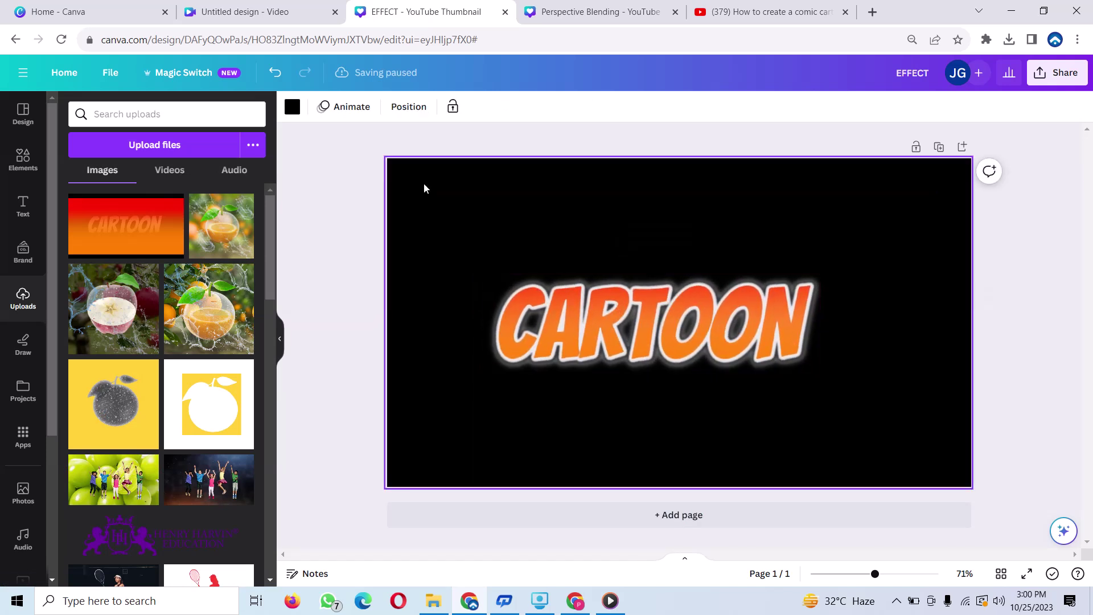
{"action": "left_click", "coordinate": [293, 107]}
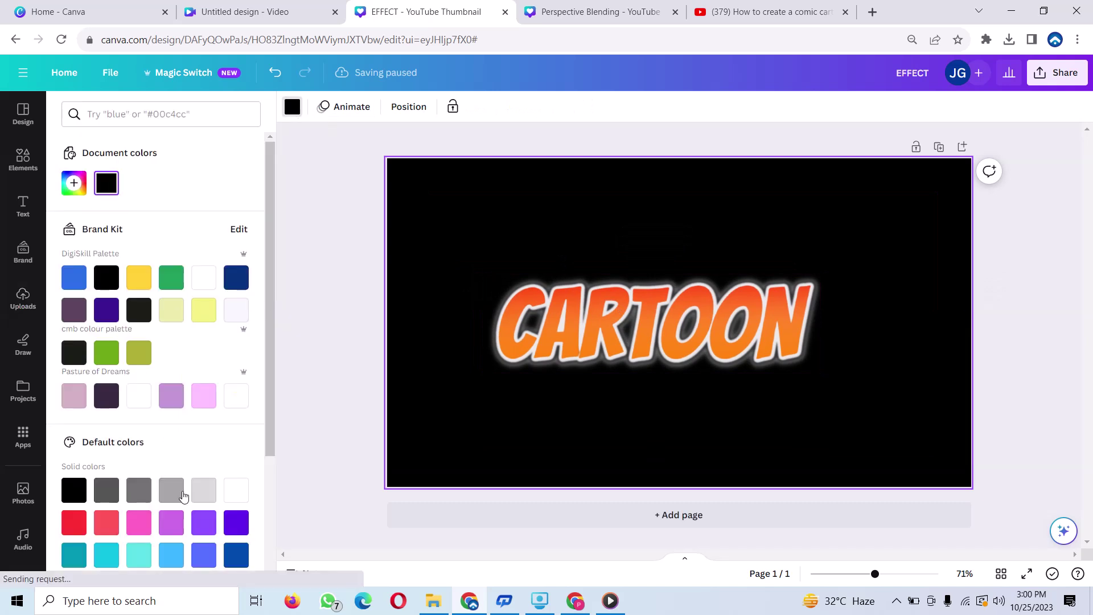
{"action": "left_click", "coordinate": [139, 555]}
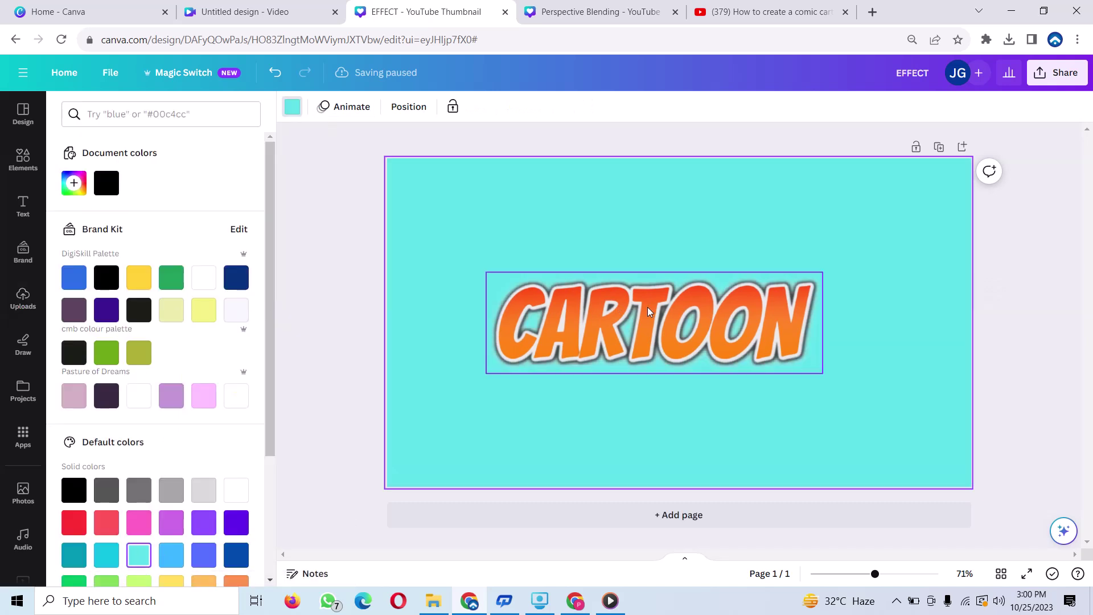
{"action": "left_click_drag", "start_coordinate": [649, 304], "coordinate": [667, 289]}
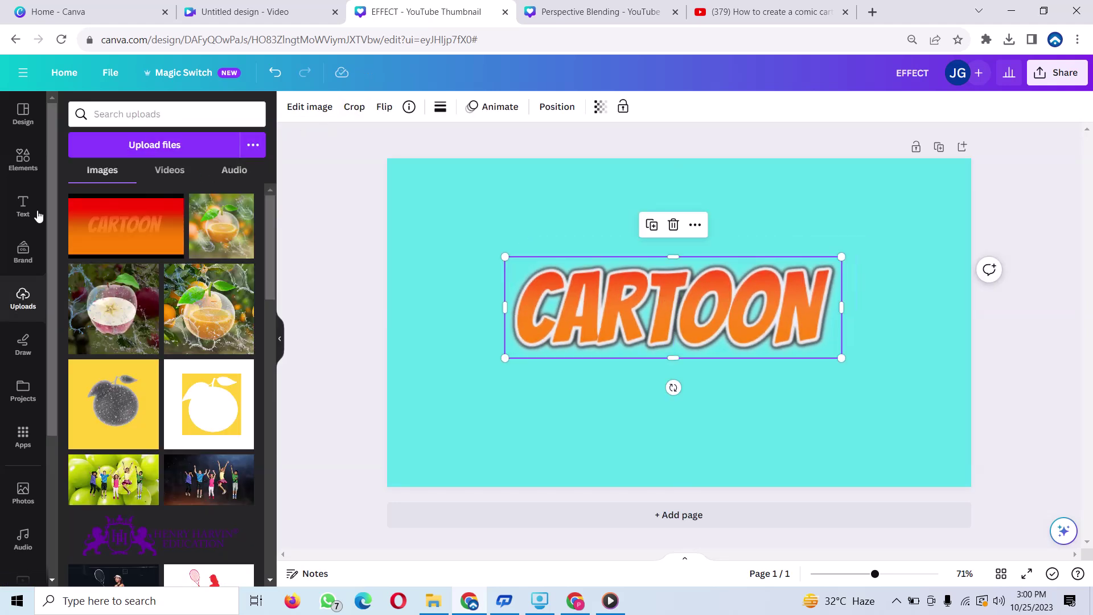
Add a new Glow shadow to the CARTOON image
{"action": "left_click", "coordinate": [326, 108]}
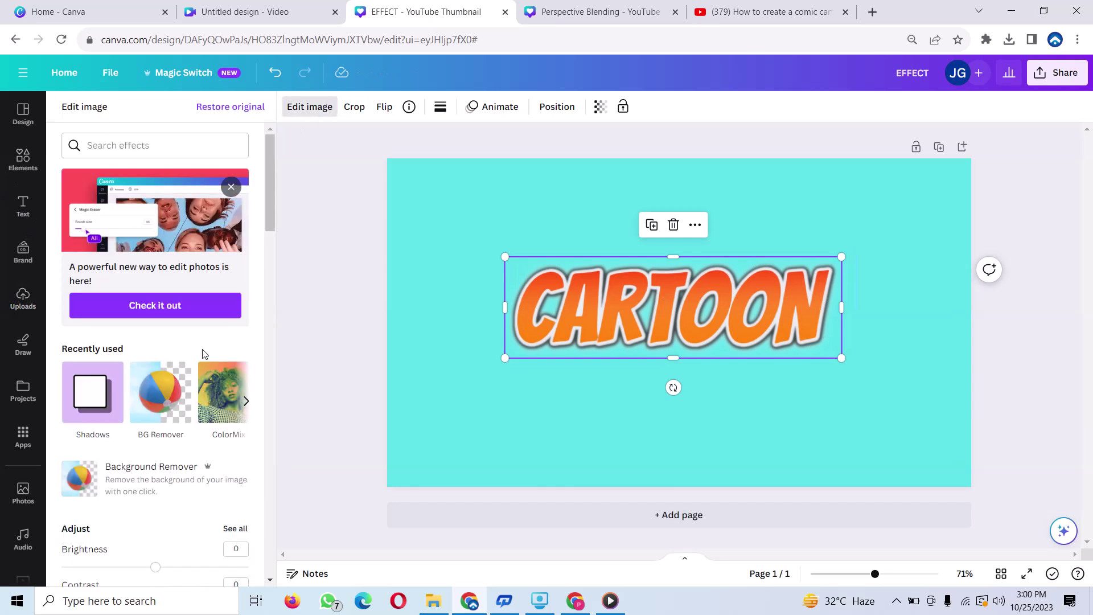
{"action": "left_click", "coordinate": [92, 409]}
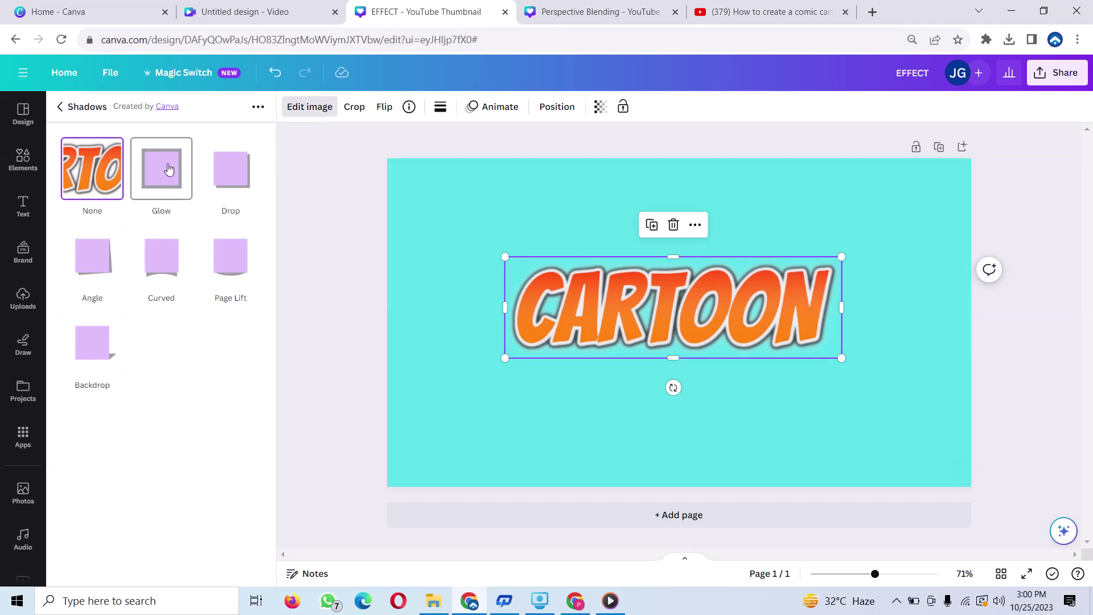
{"action": "left_click", "coordinate": [169, 168]}
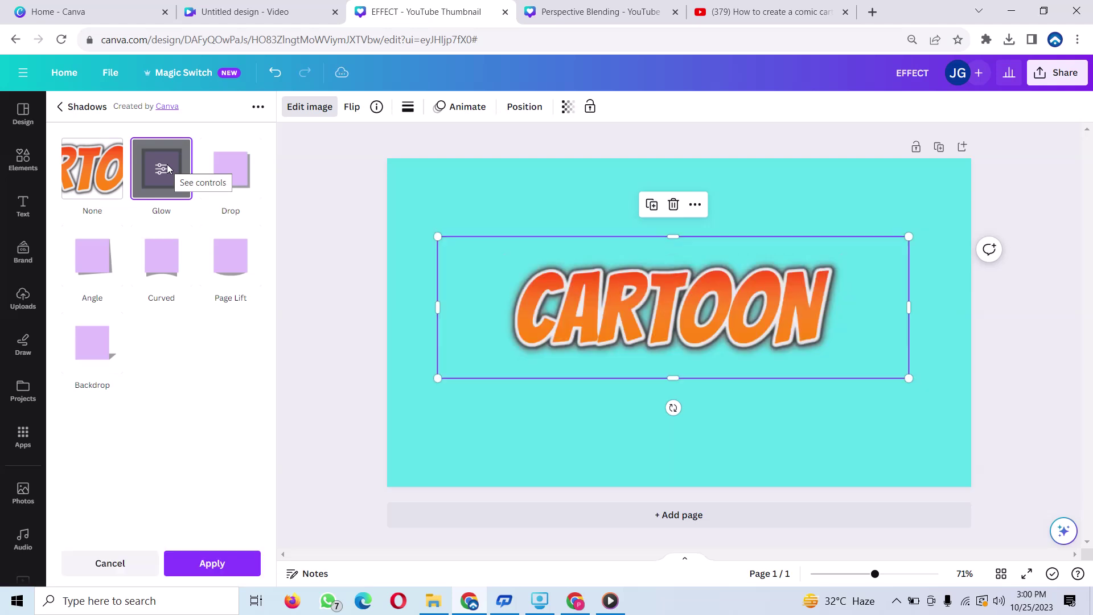
Make the glow a sharp black outline: Blur 1, Transparency 100, larger Size
{"action": "left_click", "coordinate": [161, 179]}
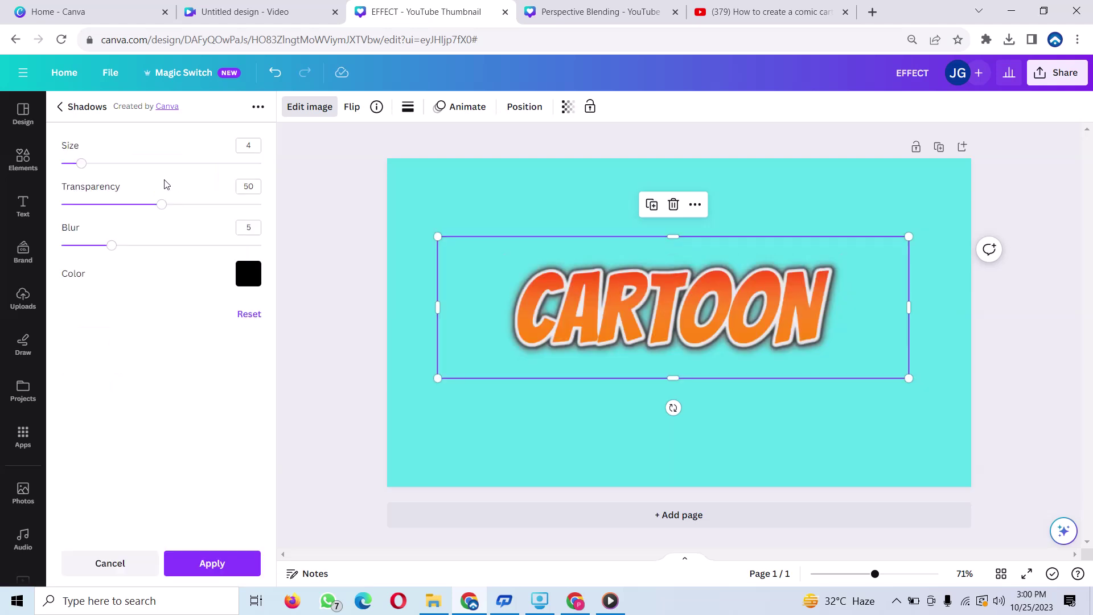
{"action": "left_click", "coordinate": [244, 273]}
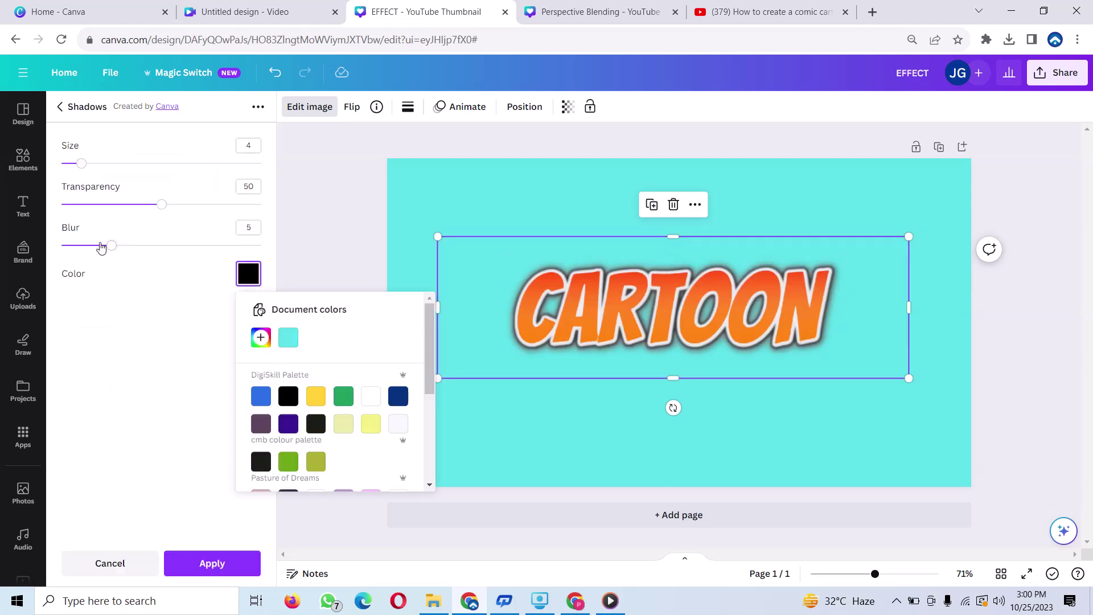
{"action": "left_click_drag", "start_coordinate": [101, 246], "coordinate": [70, 248]}
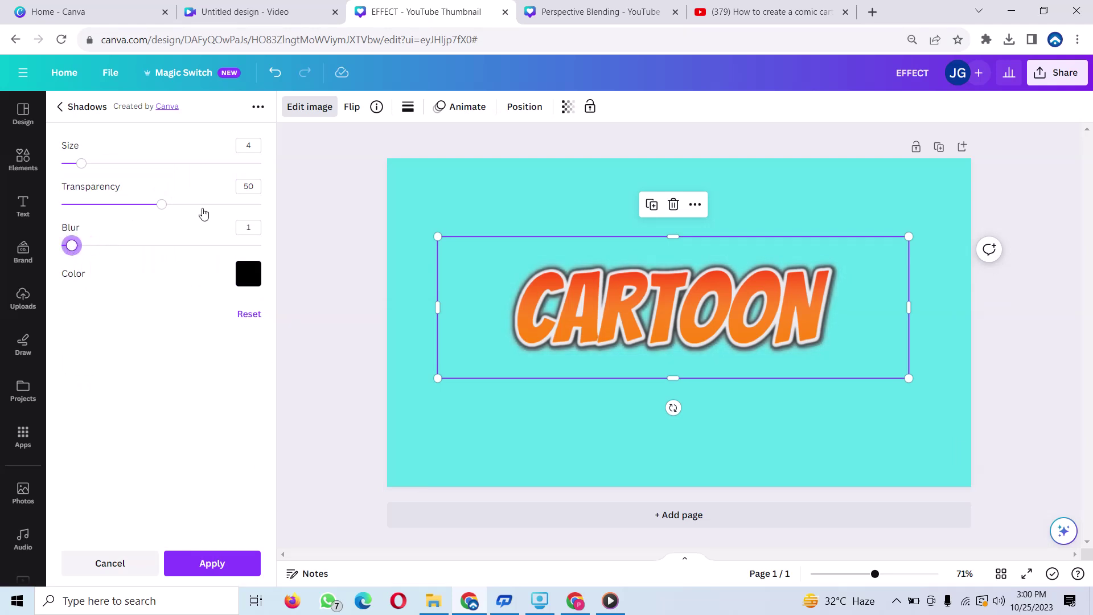
{"action": "left_click_drag", "start_coordinate": [158, 211], "coordinate": [280, 202]}
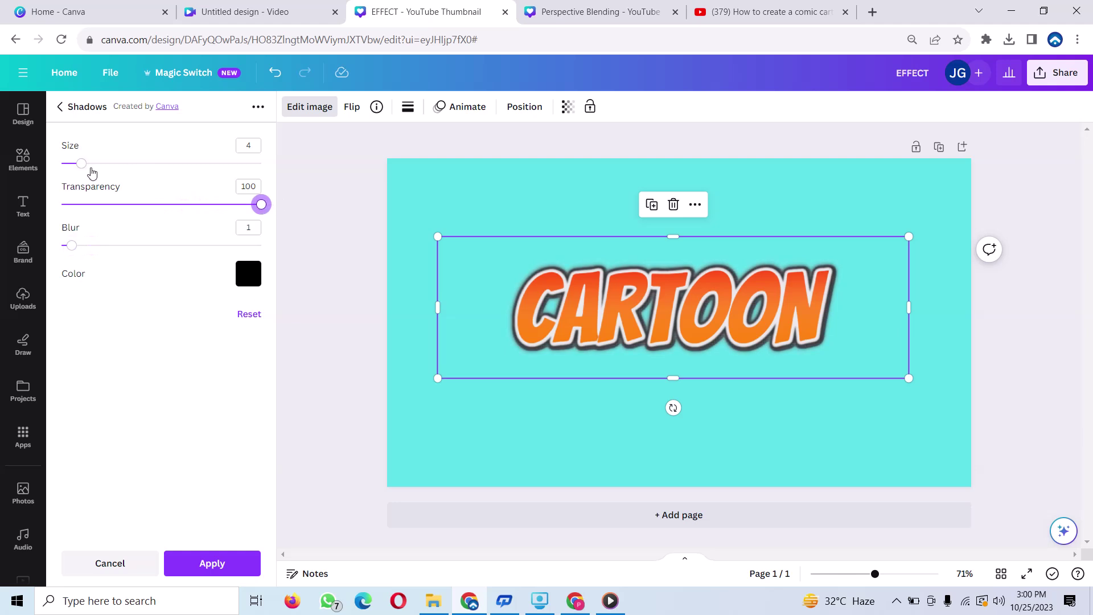
{"action": "mouse_move", "coordinate": [86, 168]}
{"action": "left_mouse_down"}
{"action": "mouse_move", "coordinate": [131, 164]}
{"action": "mouse_move", "coordinate": [102, 166]}
{"action": "left_mouse_up"}
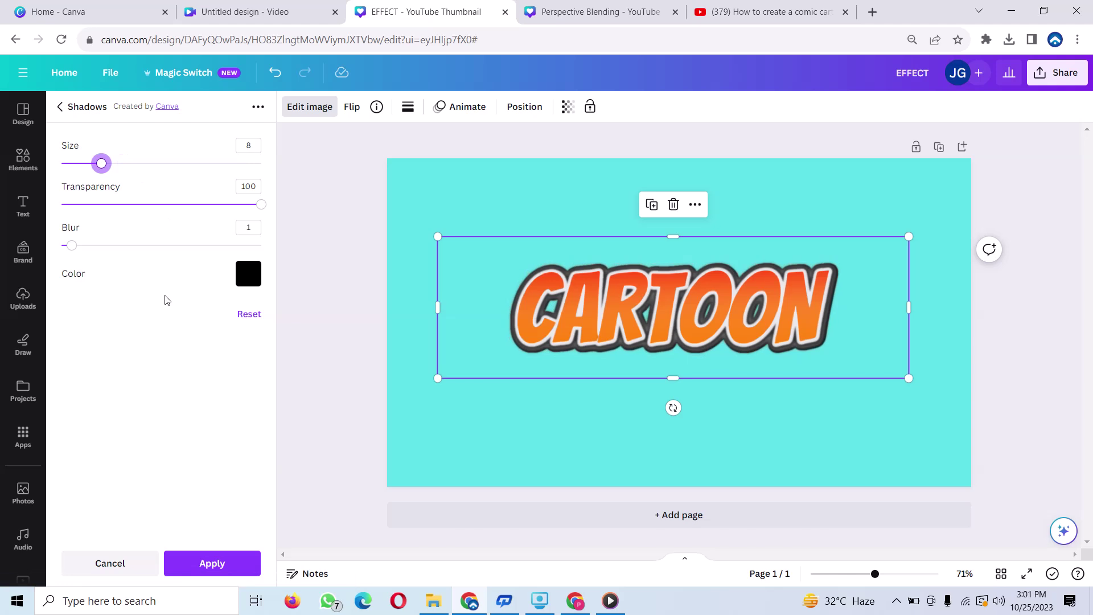
{"action": "left_click", "coordinate": [192, 571]}
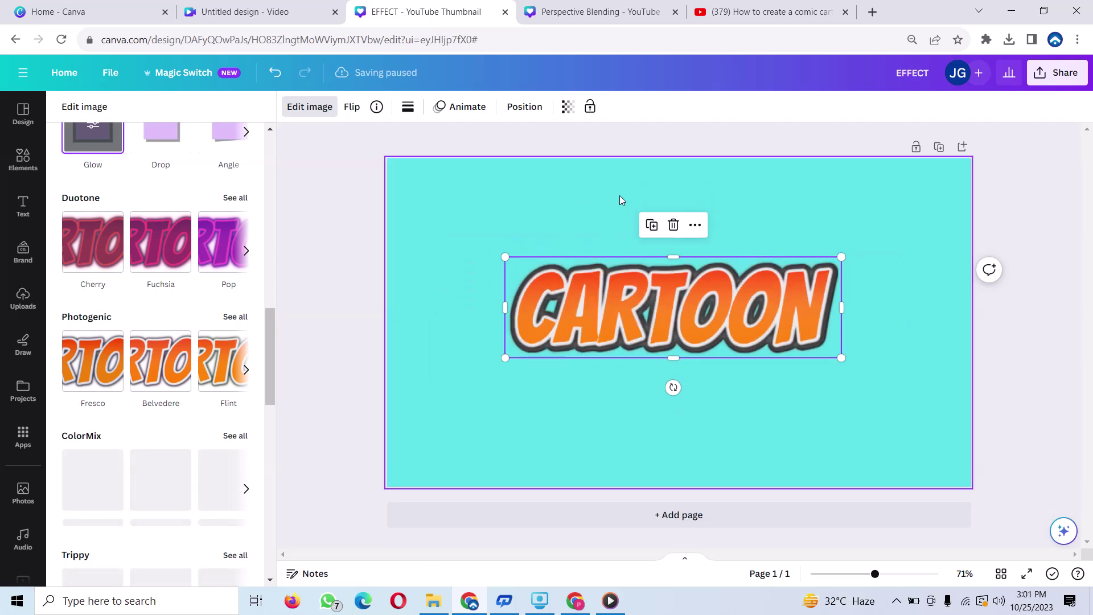
{"action": "left_click", "coordinate": [726, 357]}
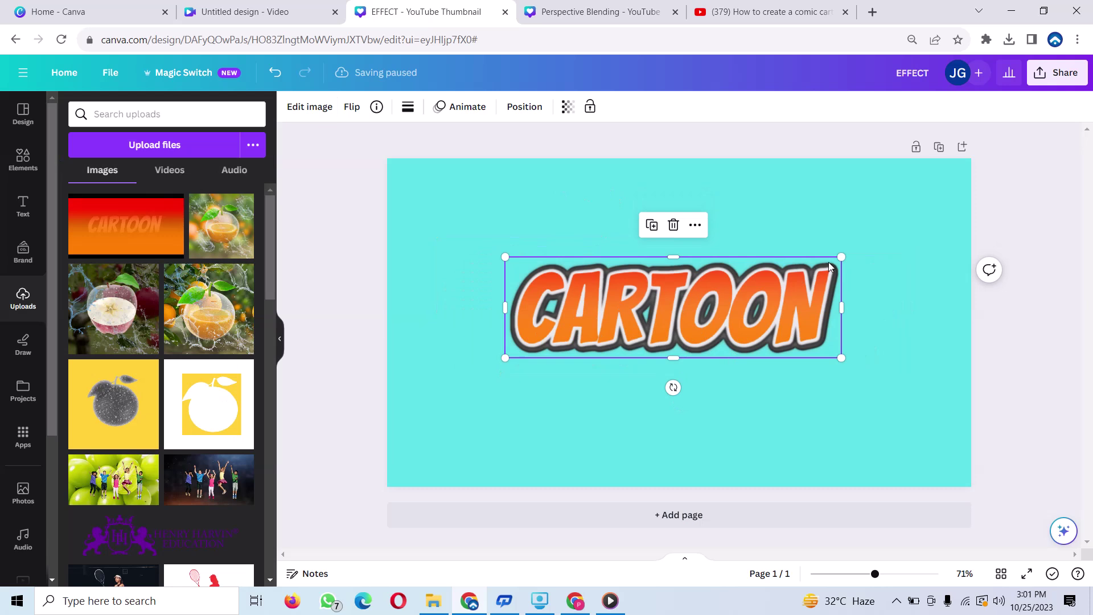
Drag the top-right corner to stretch CARTOON across most of the page width
{"action": "left_click_drag", "start_coordinate": [841, 257], "coordinate": [922, 207]}
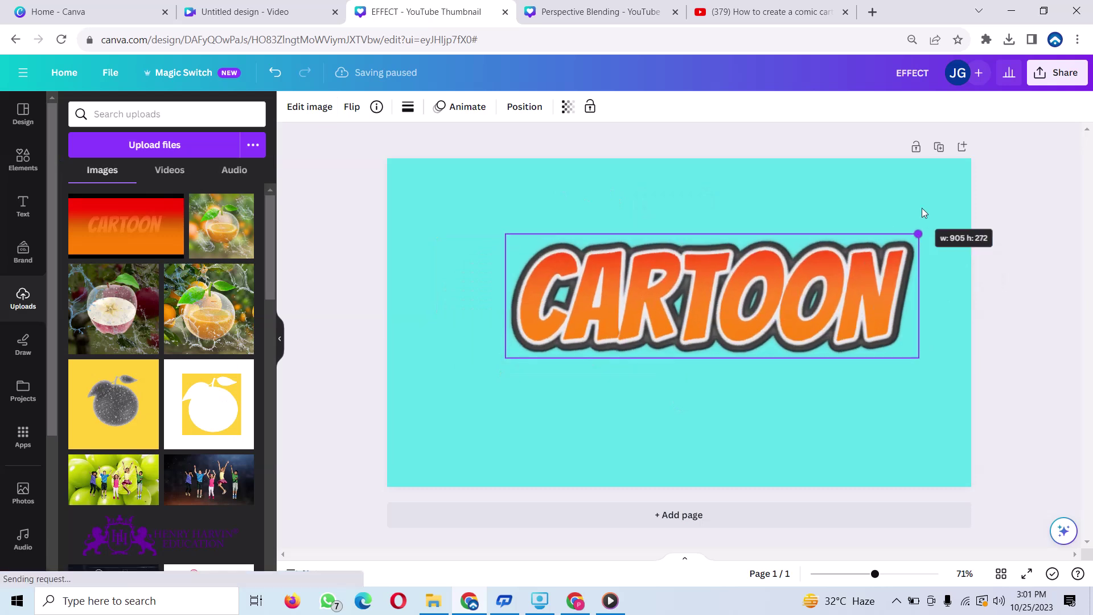